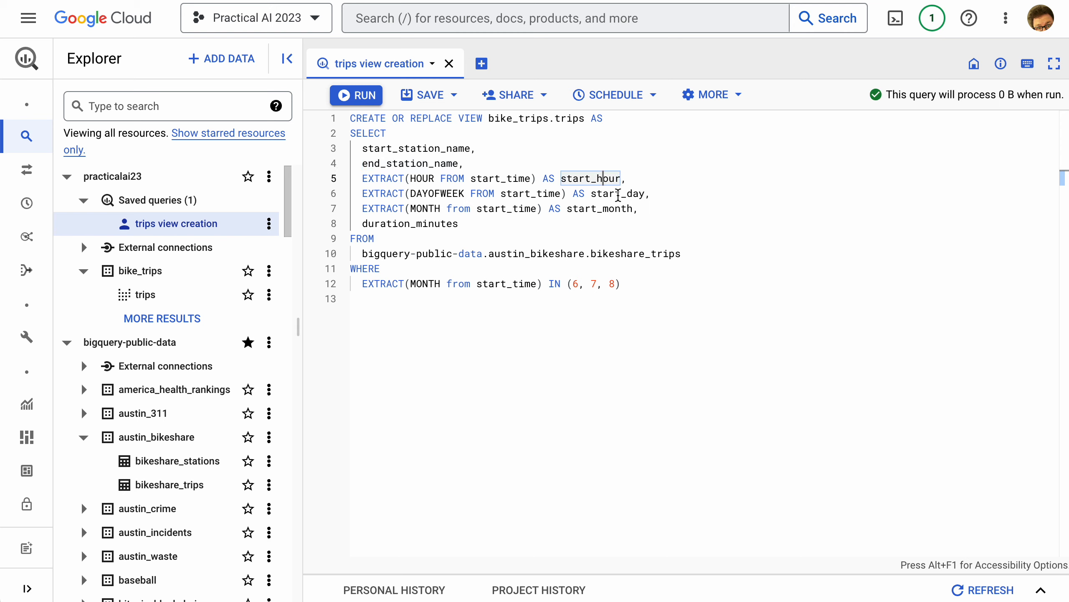
Add EXTRACT(YEAR from start_time) AS year after the start_month column and run the statement to replace the bike_trips.trips view
click(617, 193)
click(616, 209)
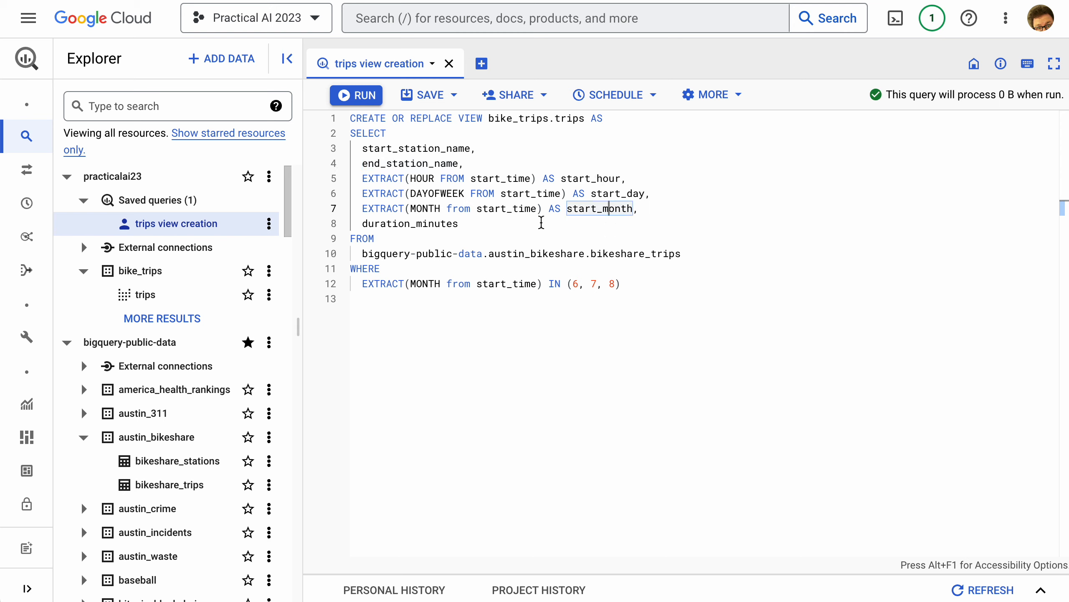
click(730, 213)
key(Return)
text(EXT)
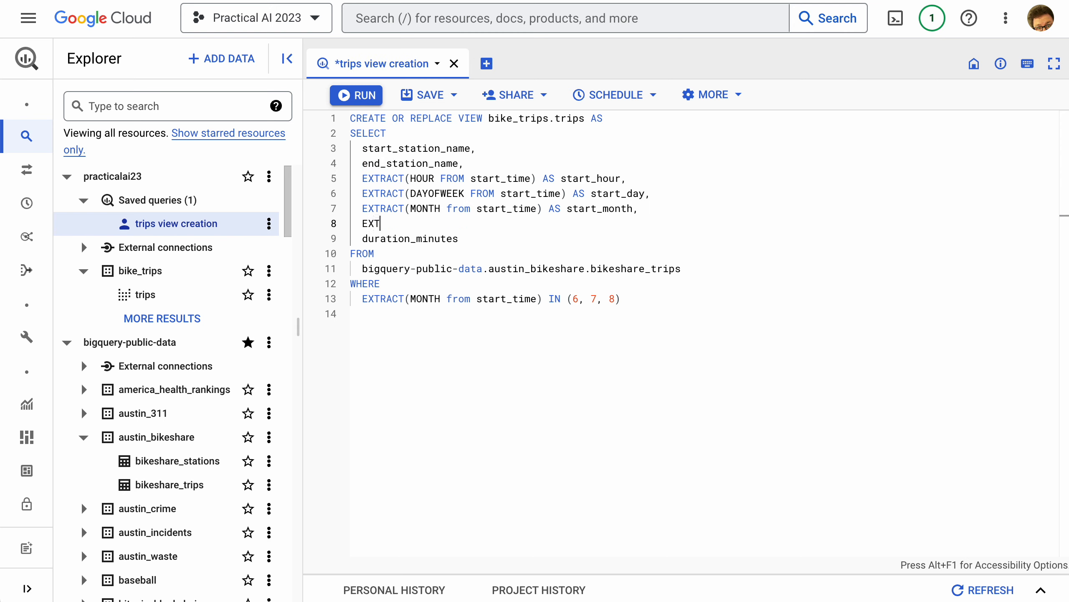
text(RACT(YEAR )
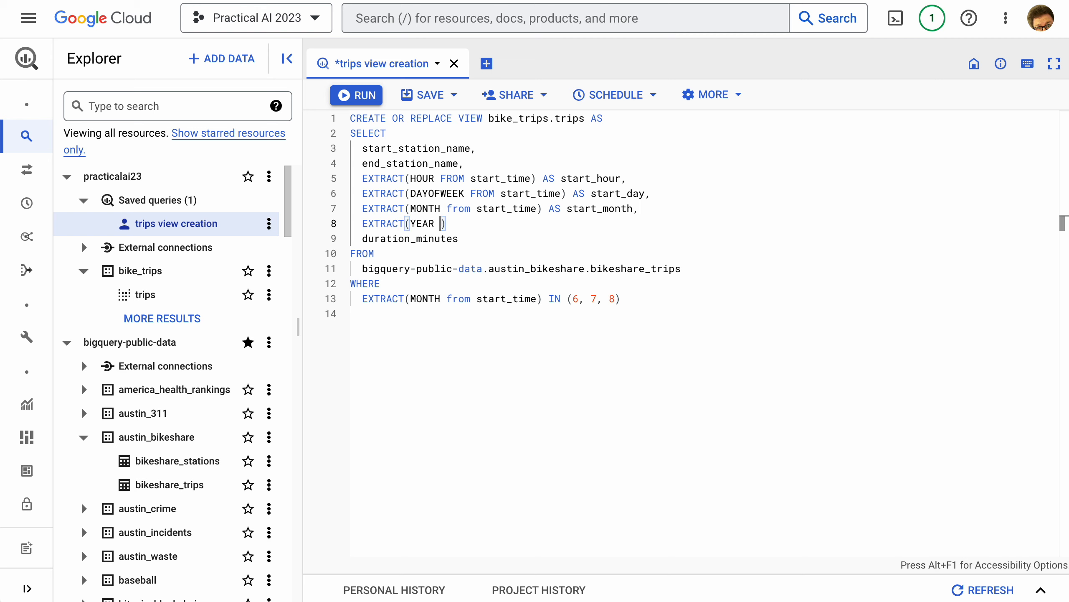
text(from start_time) AS)
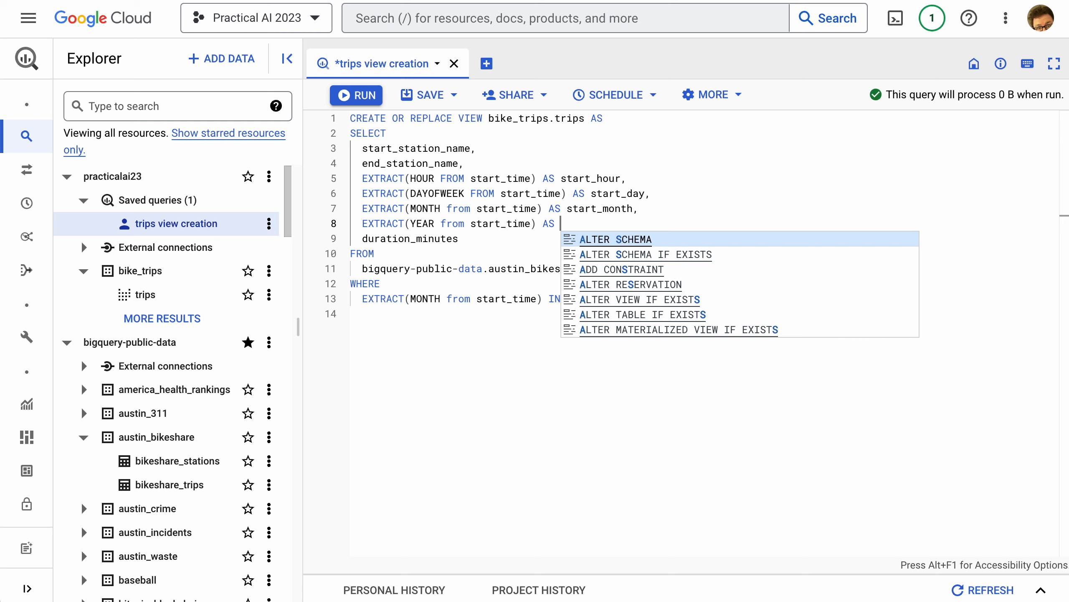
text(year,)
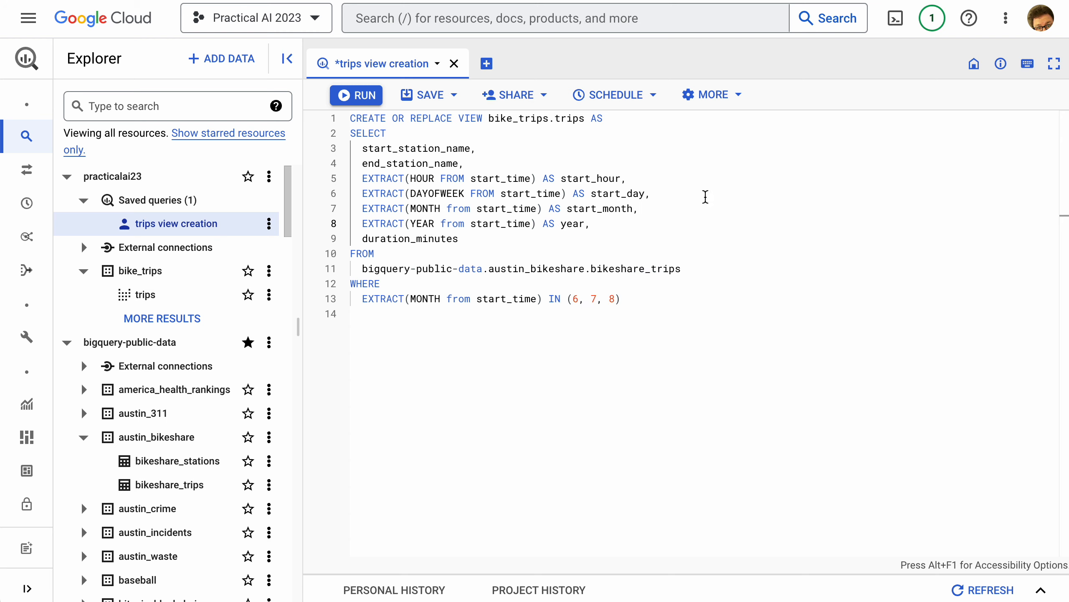
click(366, 94)
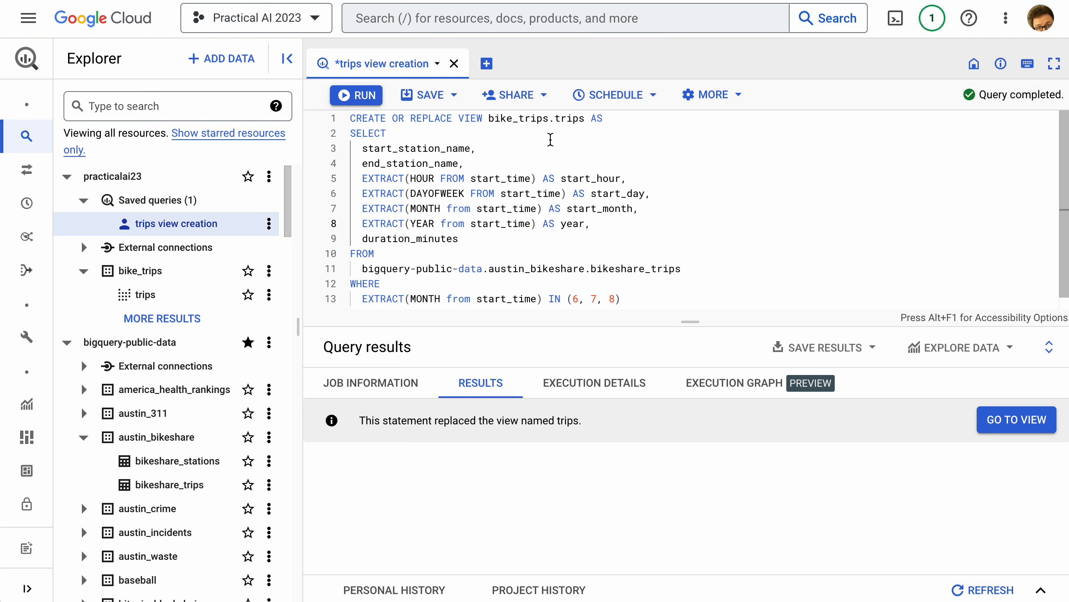
In a new query, run SELECT * FROM bike_trips.trips LIMIT 100 and check the year column in the results
click(486, 64)
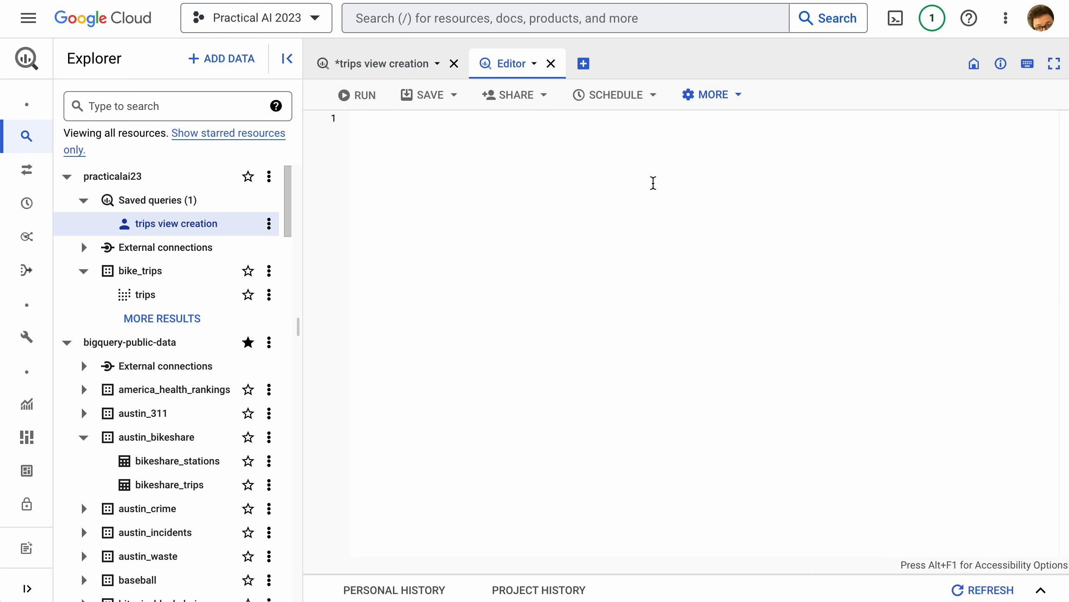
text(SELECT * FROM )
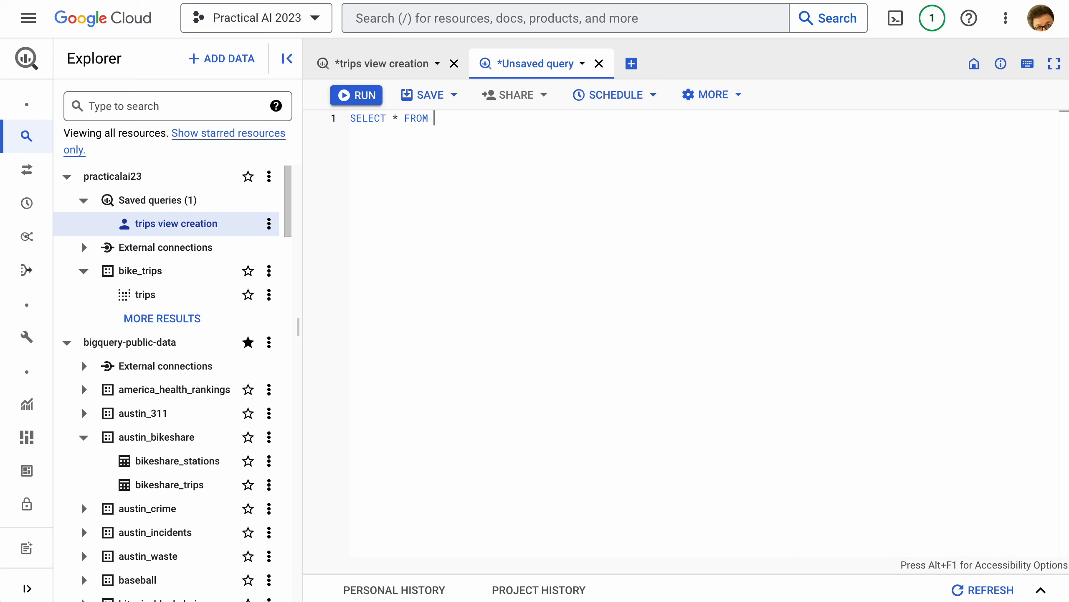
text(bike_trips.trips LIMI)
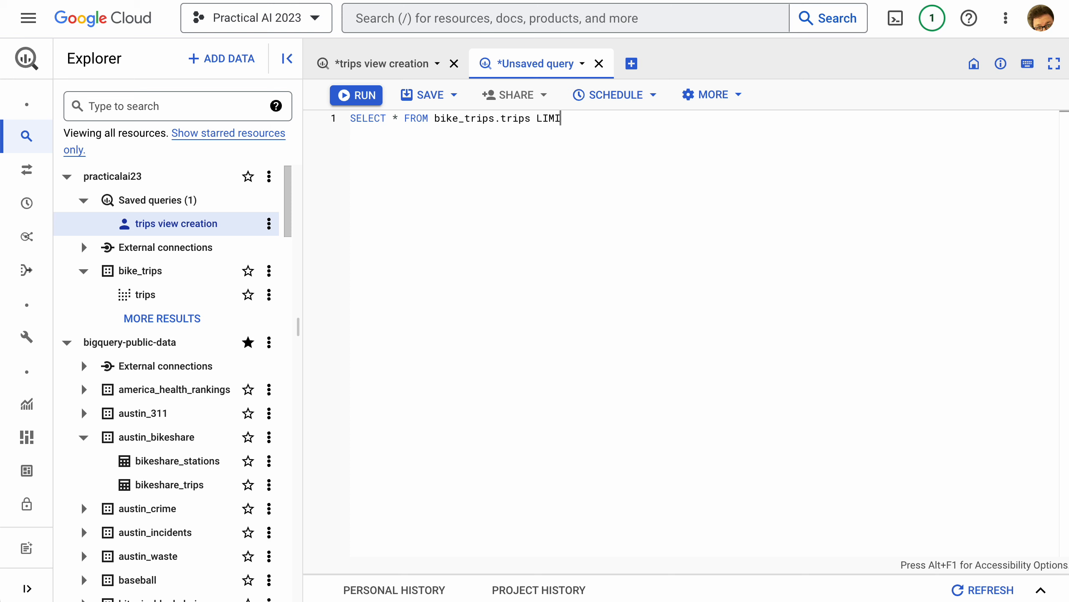
text( TT 100)
key(ctrl+Return)
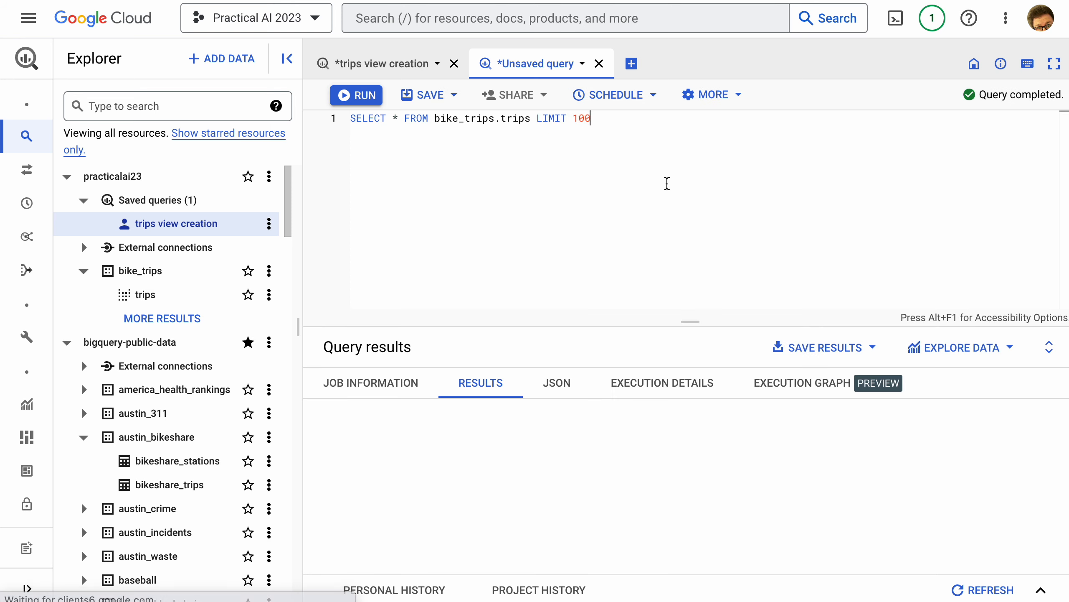
scroll(821, 448, right, 2)
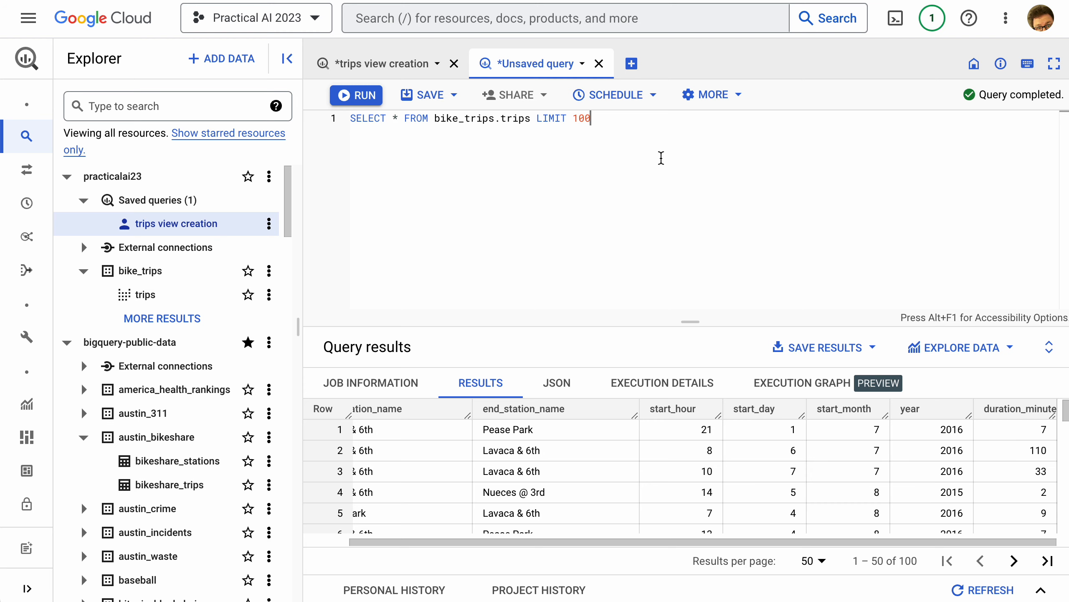
Close the unsaved preview query and discard its changes
key(ctrl+a)
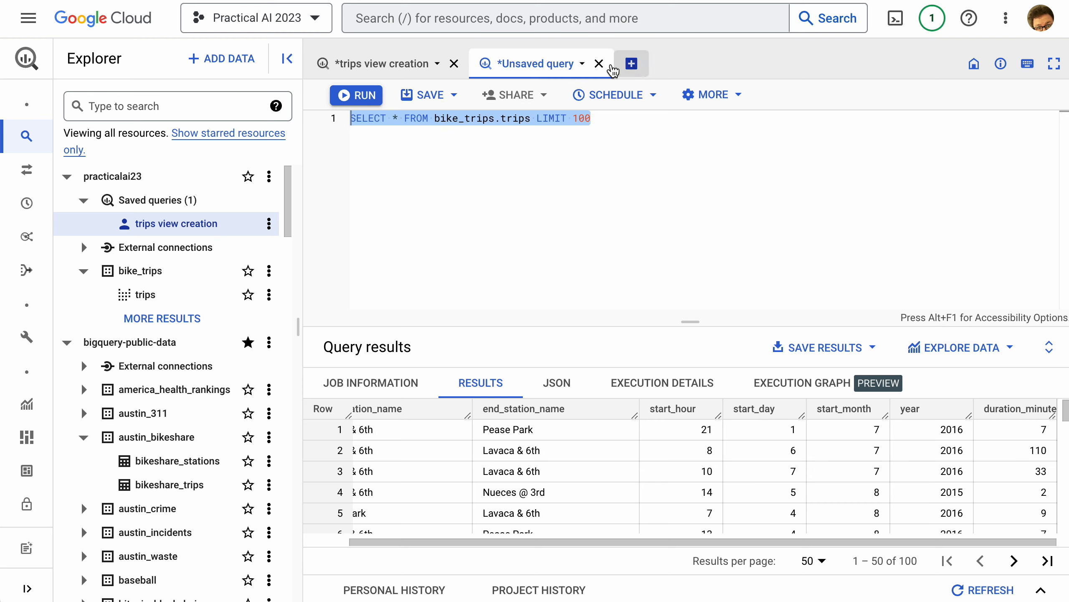
click(599, 64)
click(815, 358)
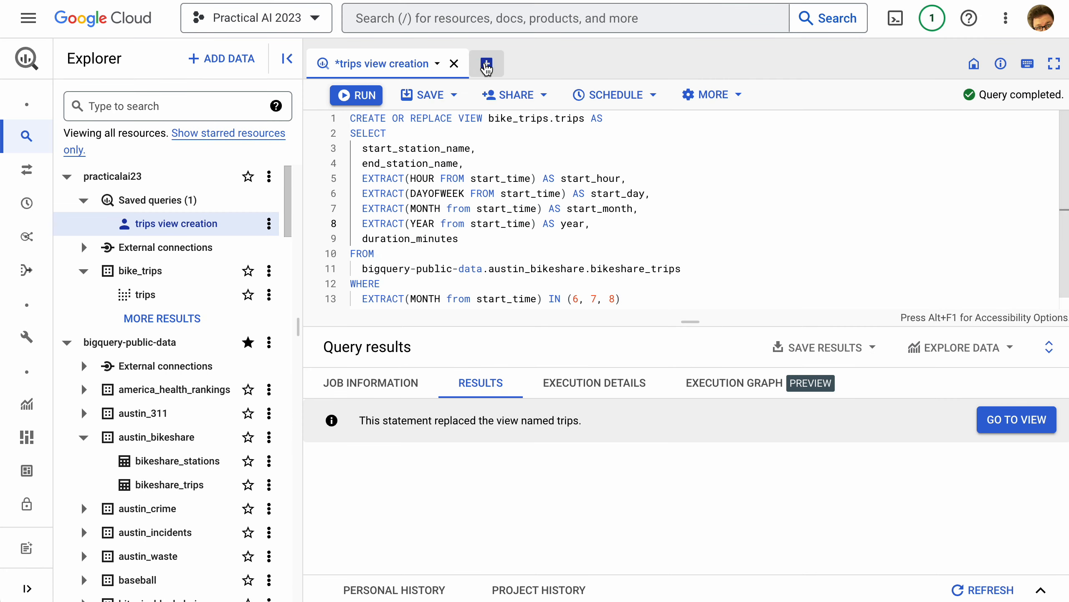
Start a new query with CREATE OR REPLACE MODEL `bike_trips.trip_duration_model`
click(486, 65)
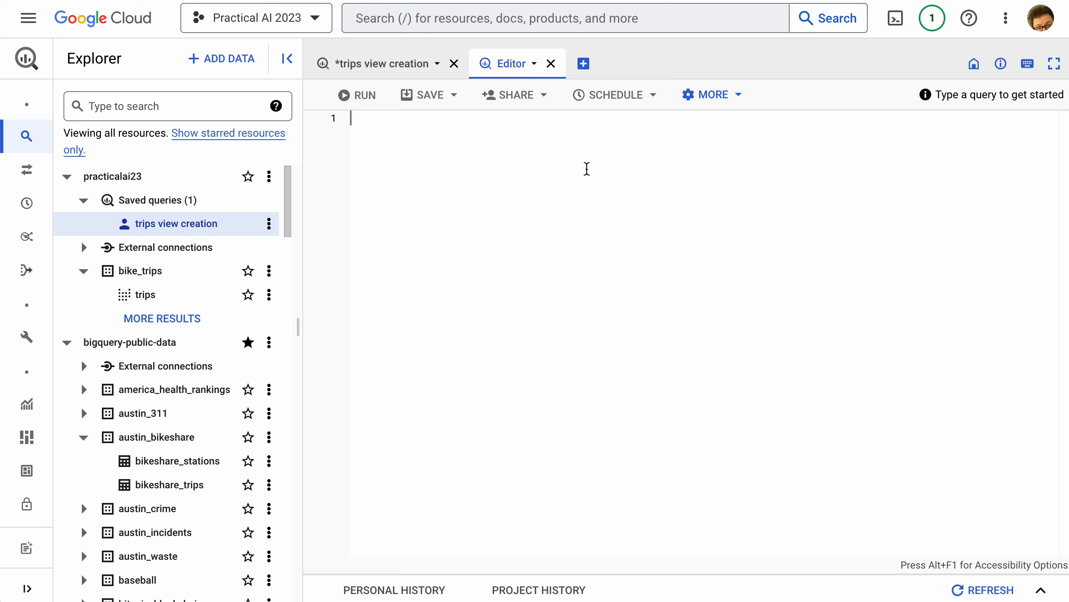
text(CR)
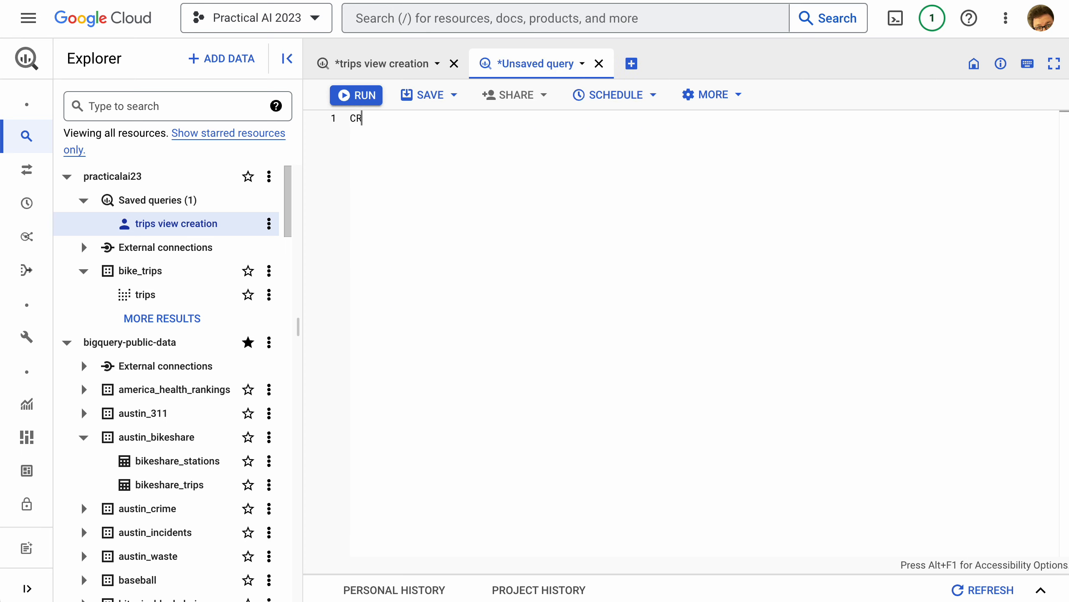
text(EATE OR REPLACE)
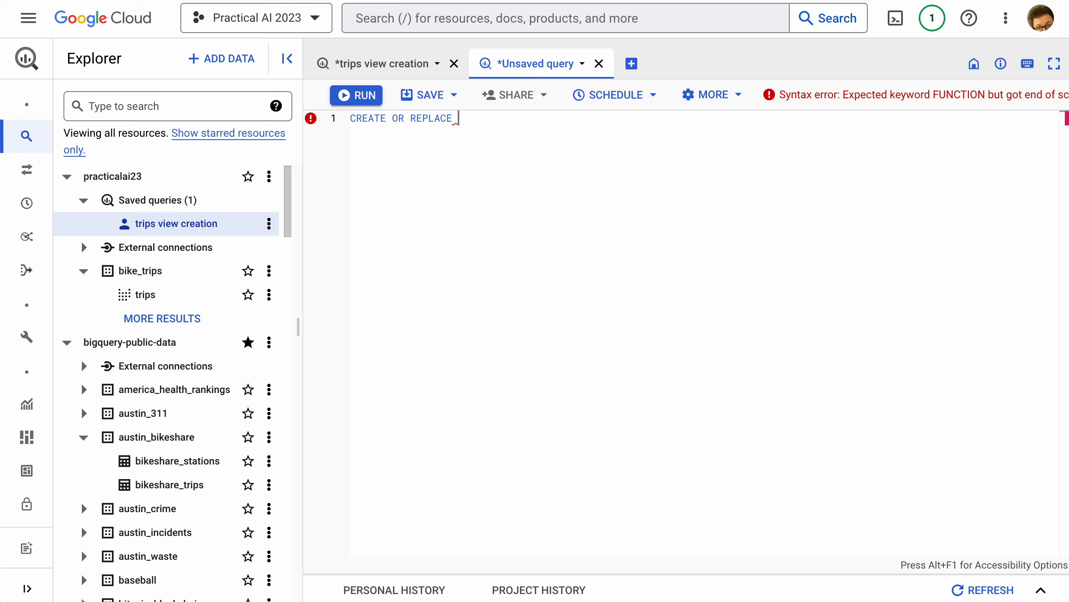
text(MODEL)
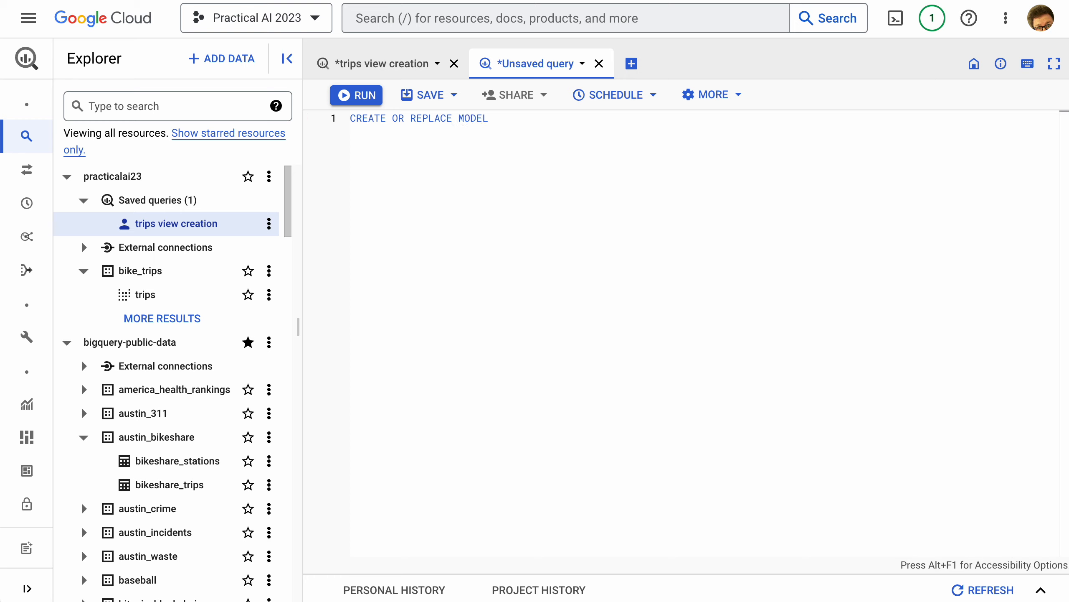
key(Return)
text(`bike_trips.trip_duration_model)
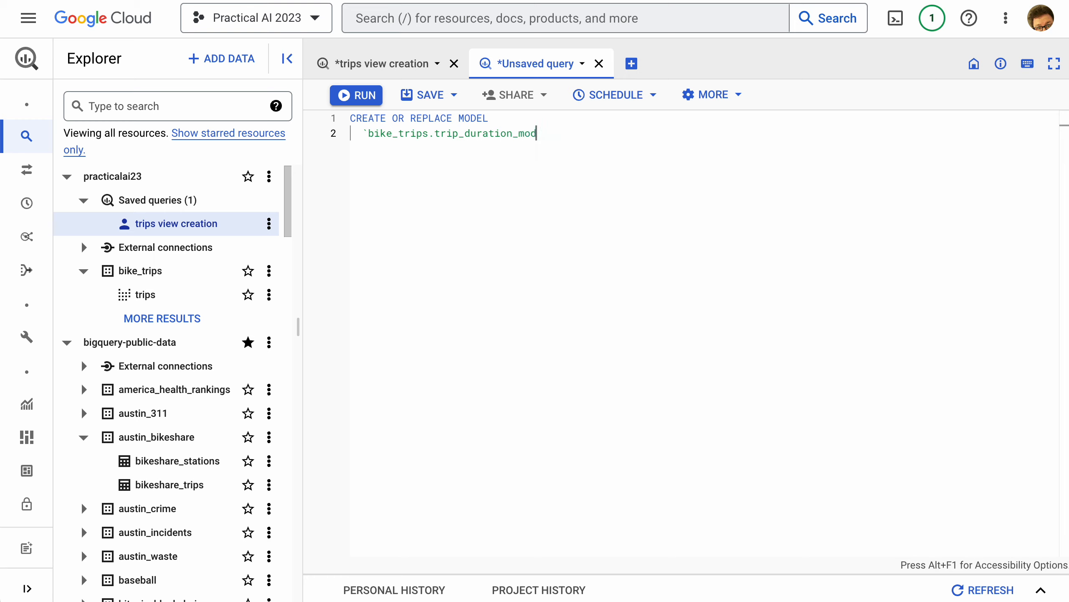
Add an OPTIONS clause to the model statement with model_type='linear_reg' and input_label_cols=['duration_minutes']
key(Return)
text(OPTIONS)
key(Return)
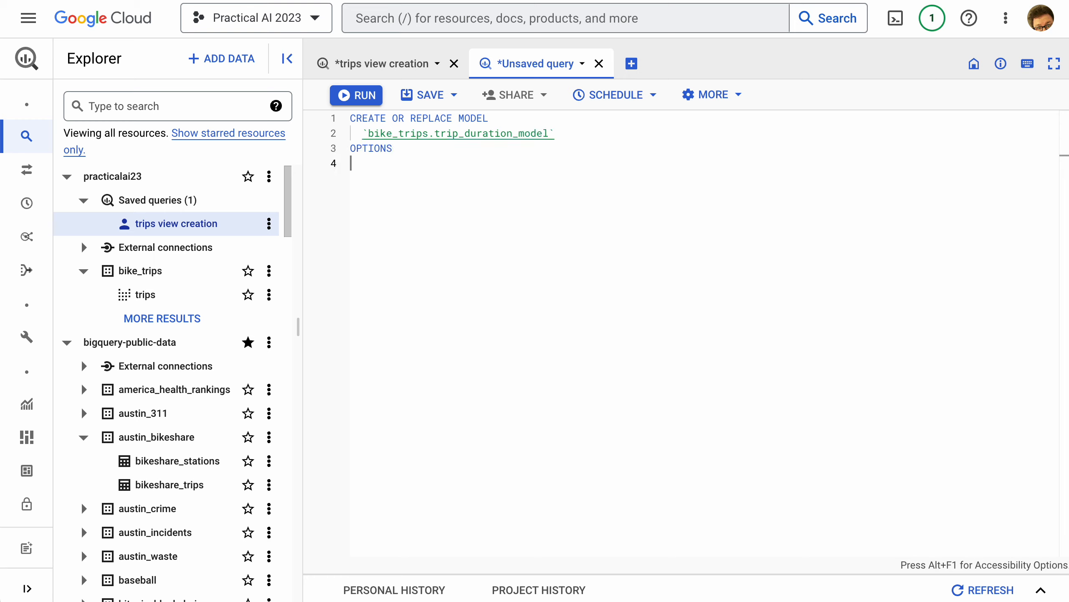
text((model_t)
text(ype='line)
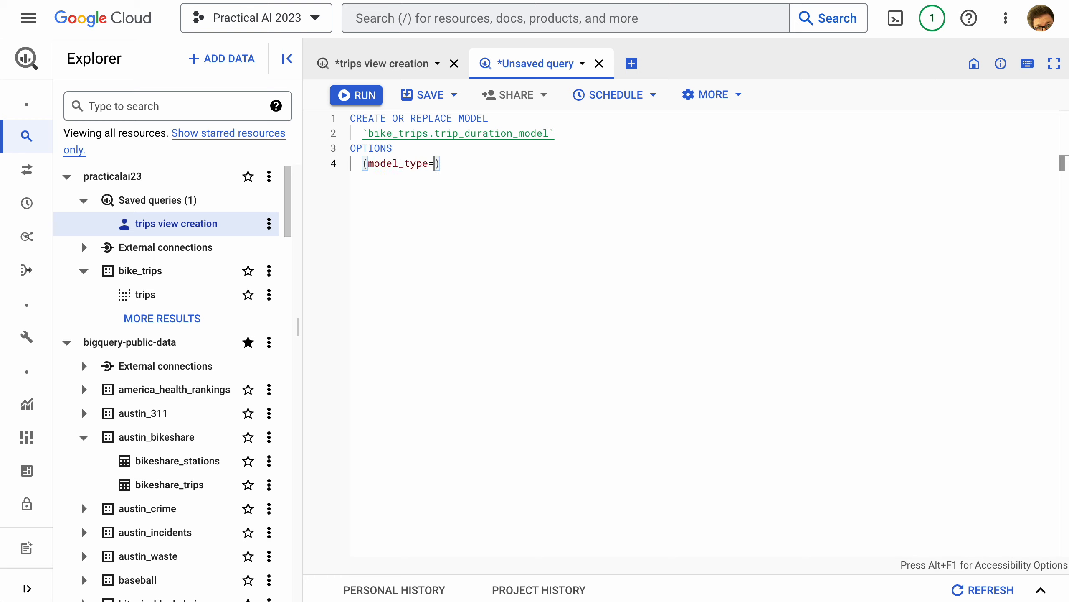
text(ar_reg', )
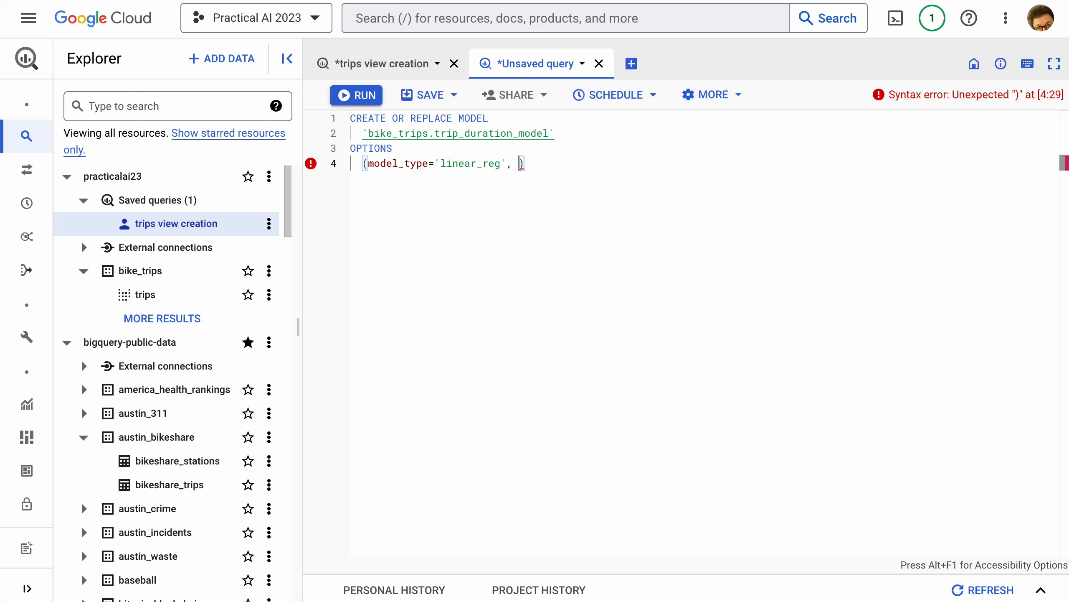
text(input_label_co)
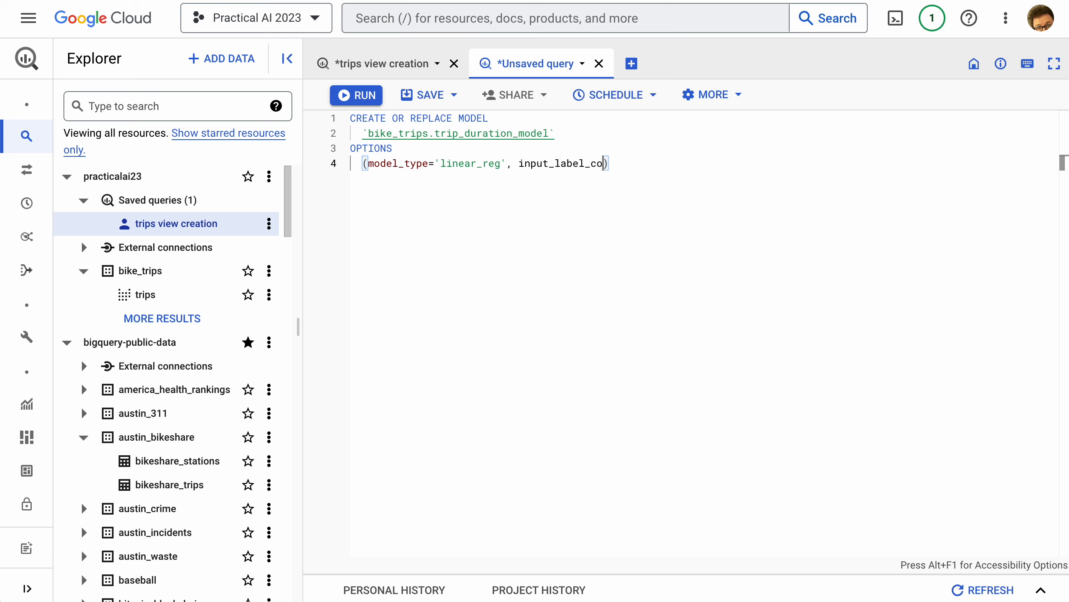
text(ls=[)
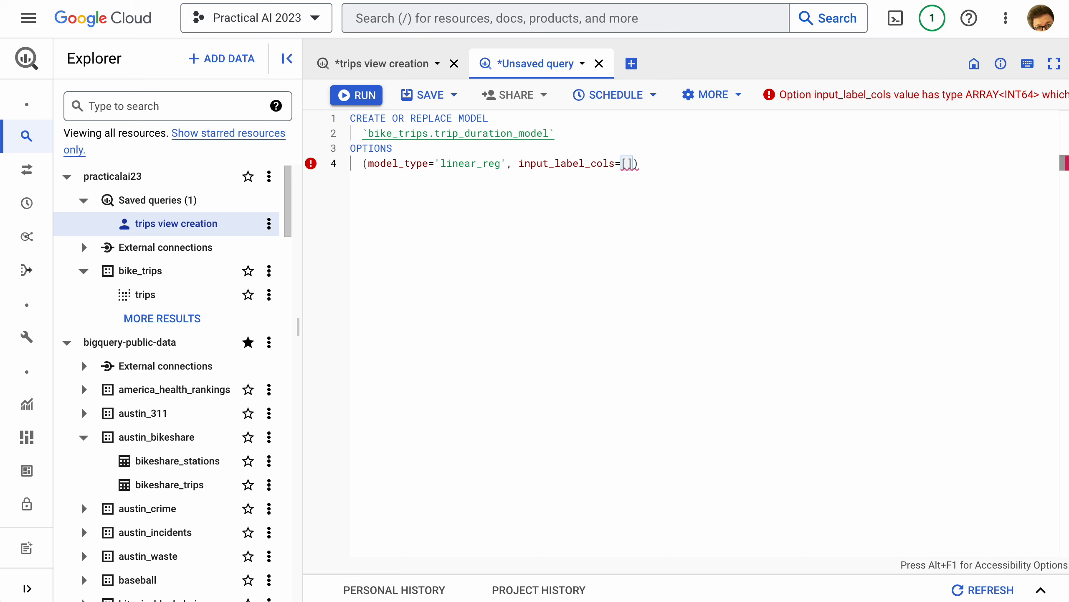
text('duration)
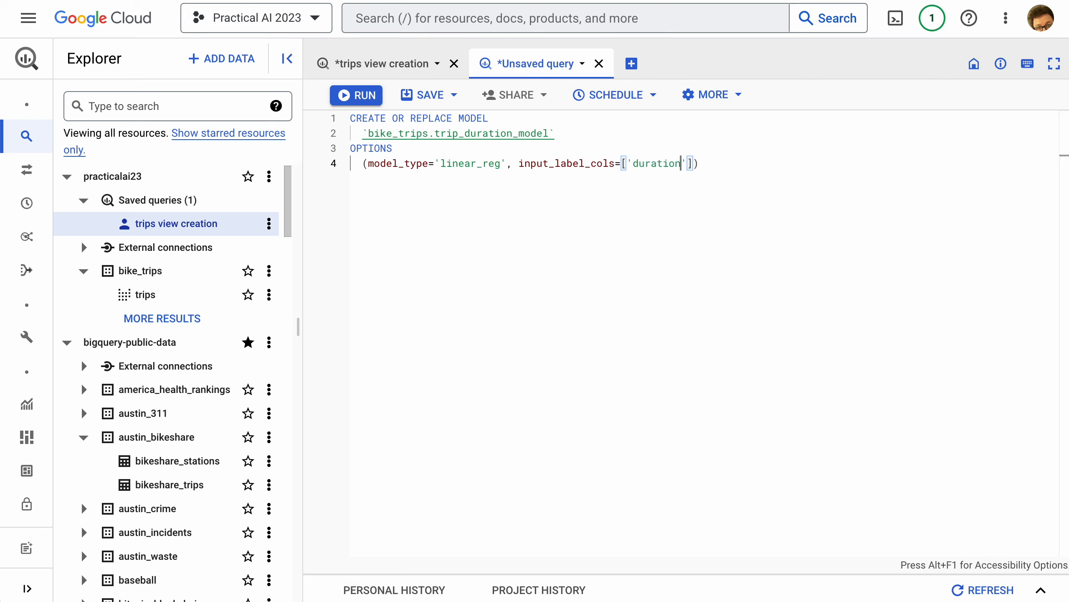
text(_minutes']) )
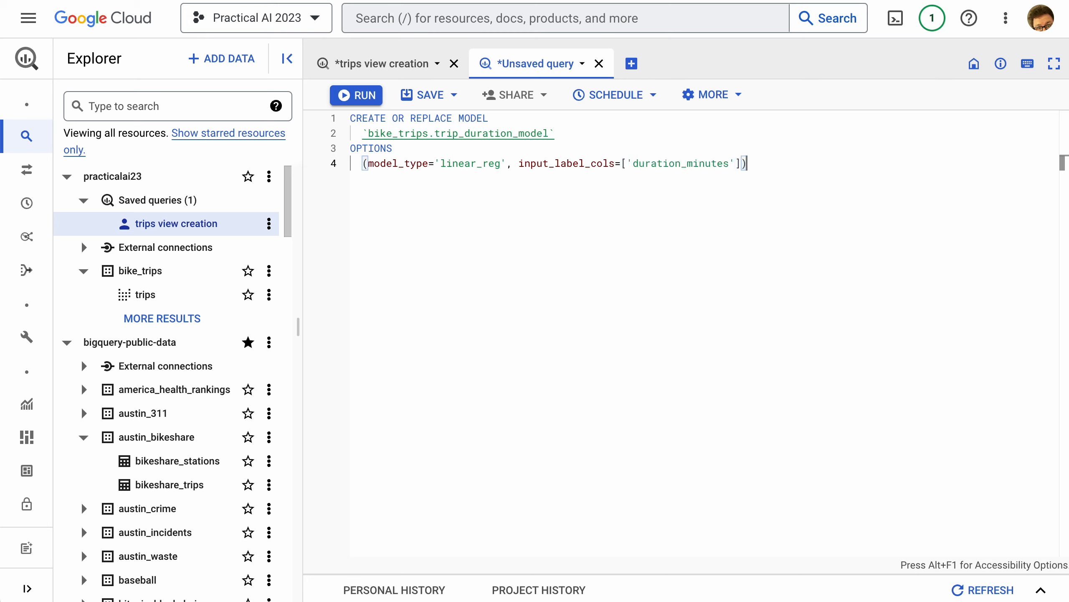
text(AS)
Define the model's training data with AS followed by SELECT * FROM bike_trips.trips
key(Return)
text(SELECT )
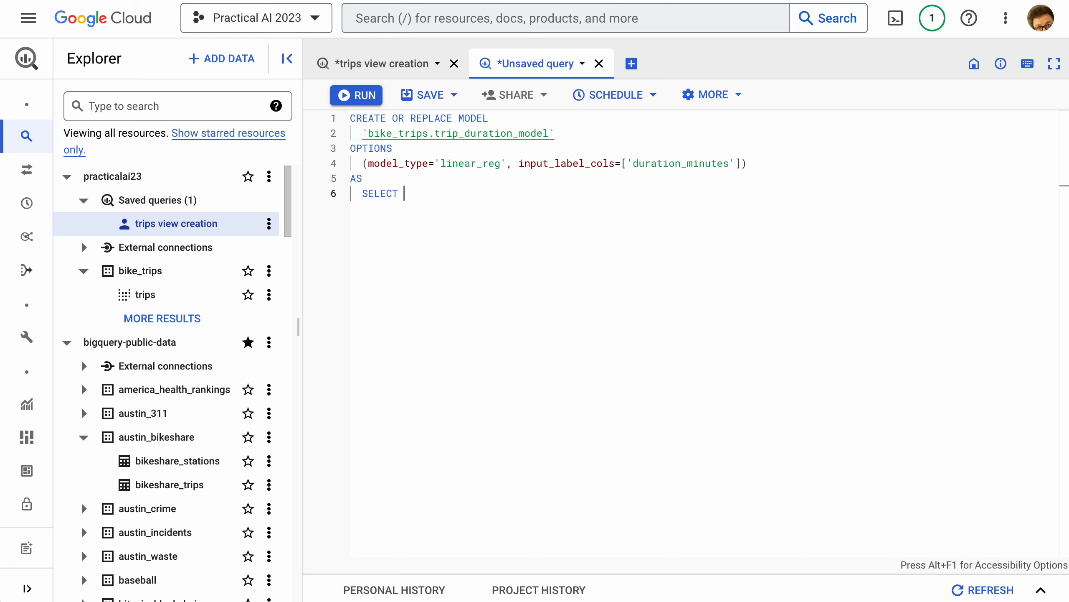
text(* FROM bike_trips.trips WEH)
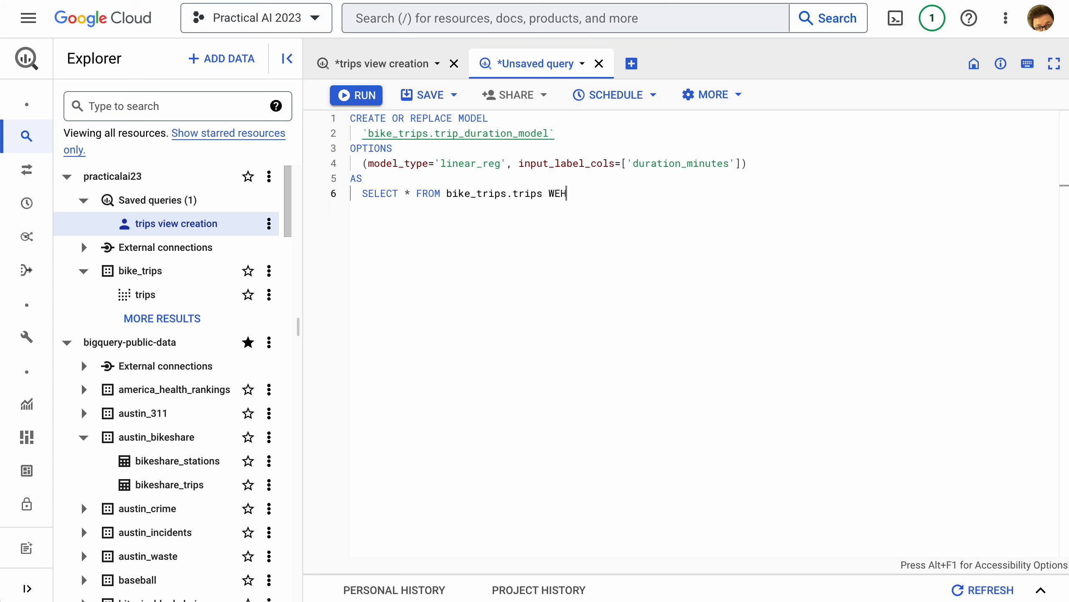
text(RE)
Limit the training data with WHERE year < 2022 and run the statement to create the model
key(BackSpace)
key(BackSpace)
key(BackSpace)
key(BackSpace)
key(BackSpace)
text(WHERE YEAR)
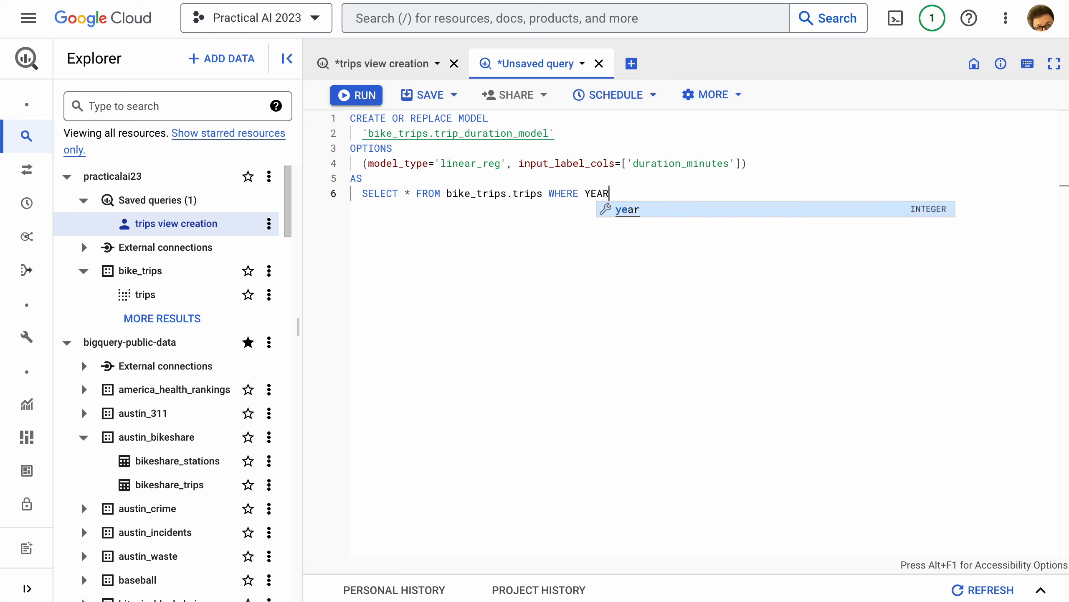
text( <)
key(BackSpace)
key(BackSpace)
key(BackSpace)
key(BackSpace)
key(BackSpace)
key(BackSpace)
text(year < )
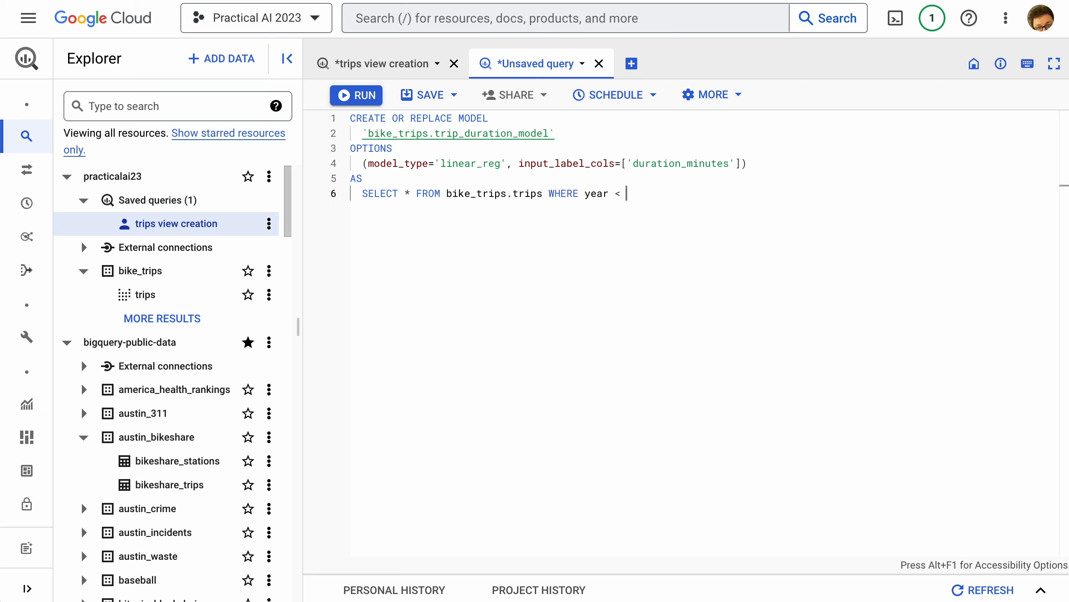
text(2022)
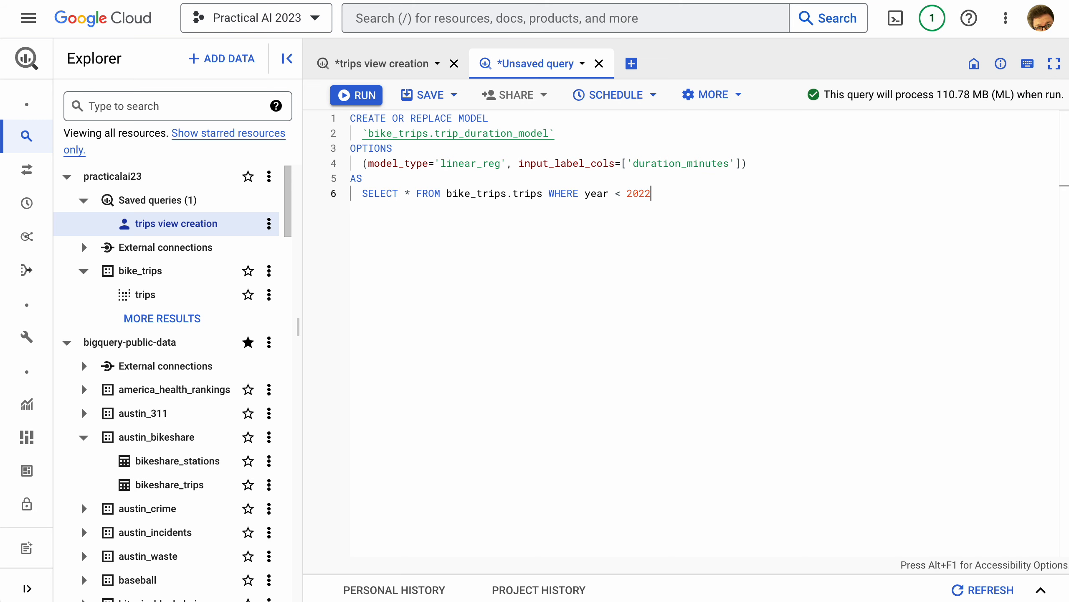
key(ctrl+Return)
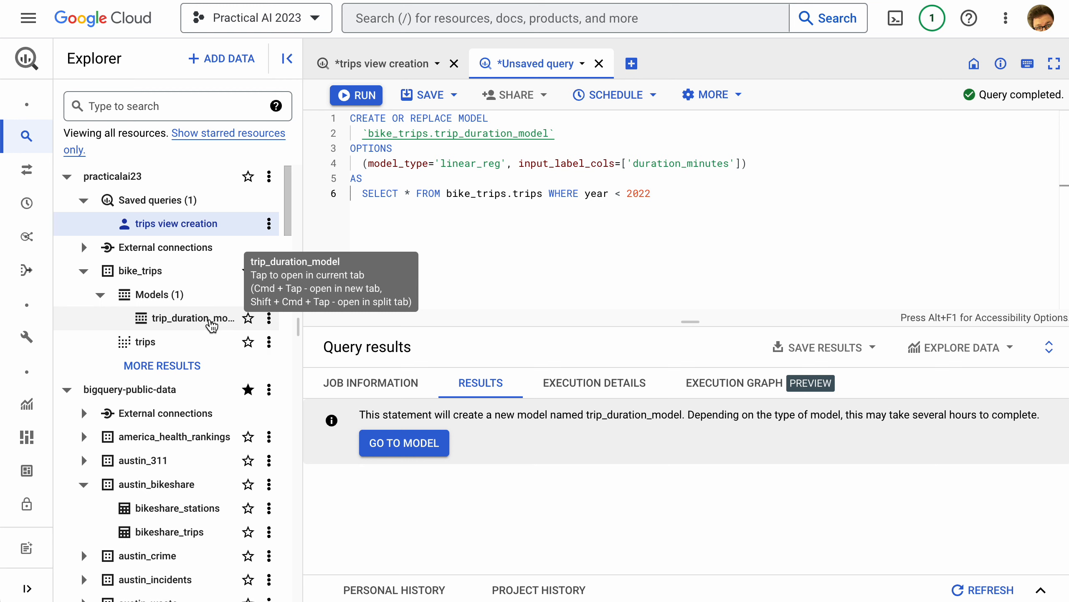
Open trip_duration_model under bike_trips and review its details, training graphs, evaluation and schema
click(211, 322)
scroll(659, 277, down, 2)
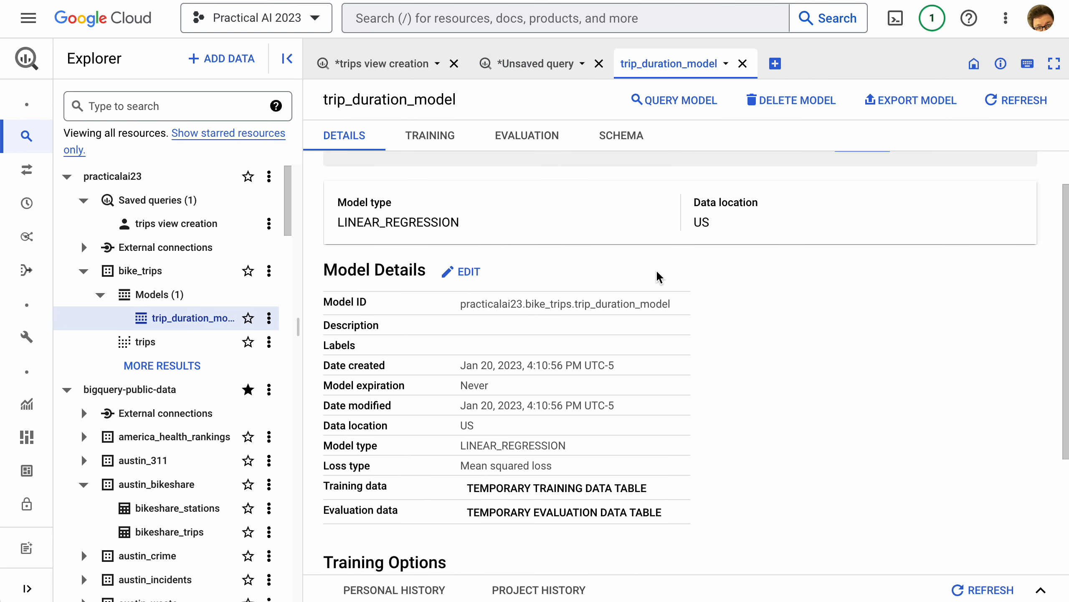
scroll(658, 278, down, 3)
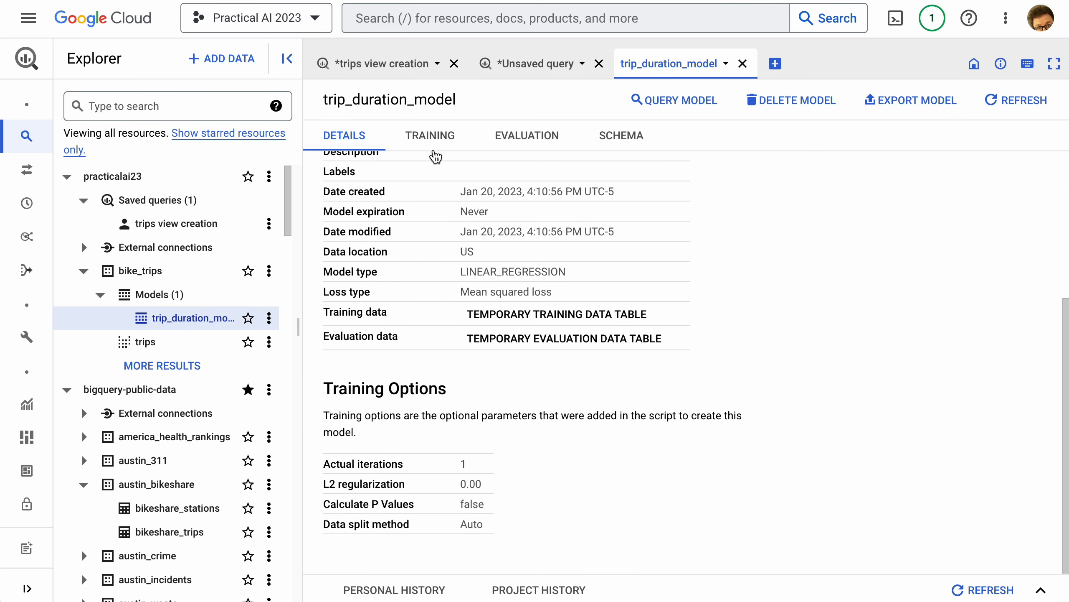
click(438, 139)
scroll(573, 221, down, 1)
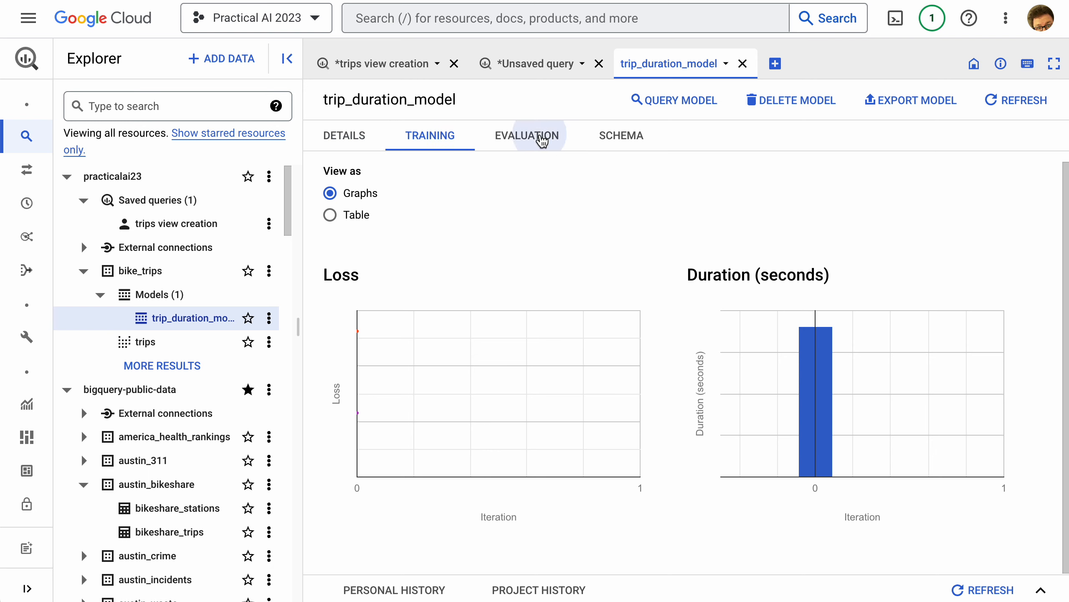
click(542, 141)
click(618, 136)
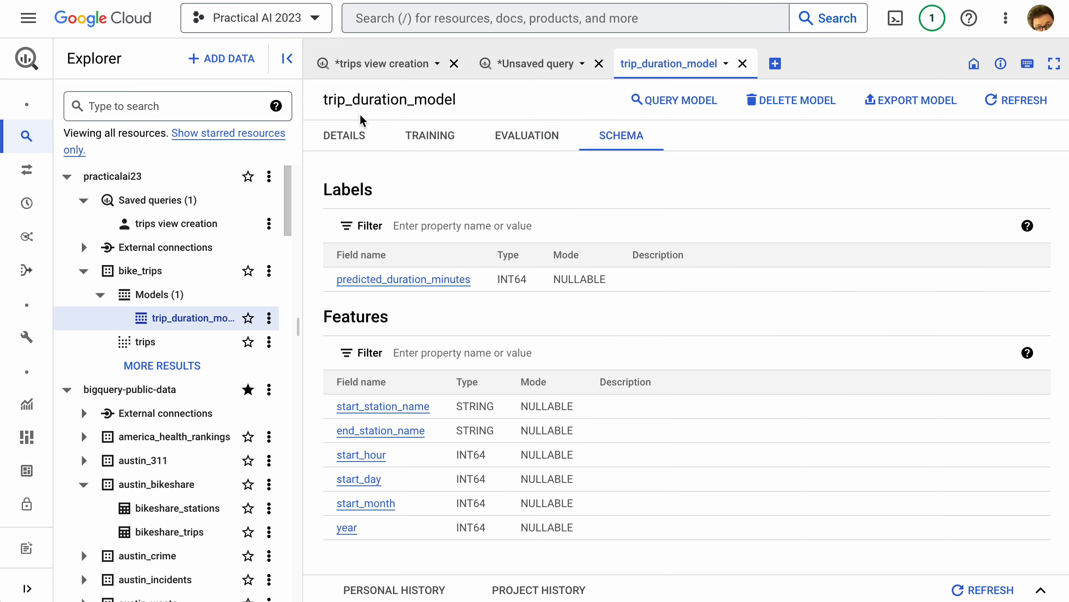
Revisit the trip_duration_model details and its CREATE MODEL statement, and open a new blank query
click(343, 135)
click(522, 67)
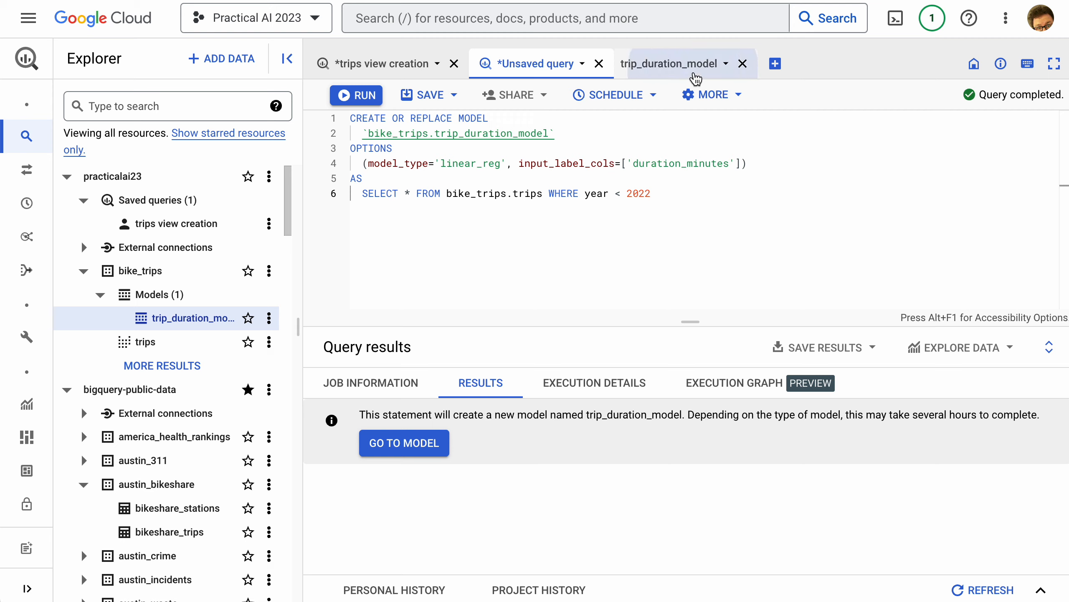
click(695, 65)
click(774, 64)
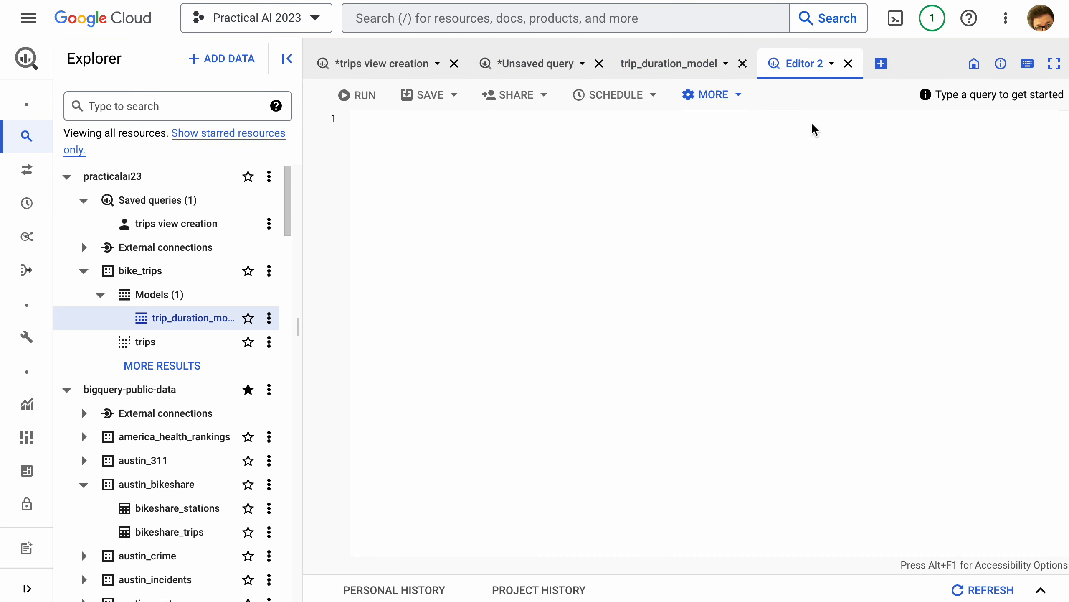
Begin the prediction query with SELECT * FROM ML.PREDICT(, placing each clause on its own line
text(SELECT)
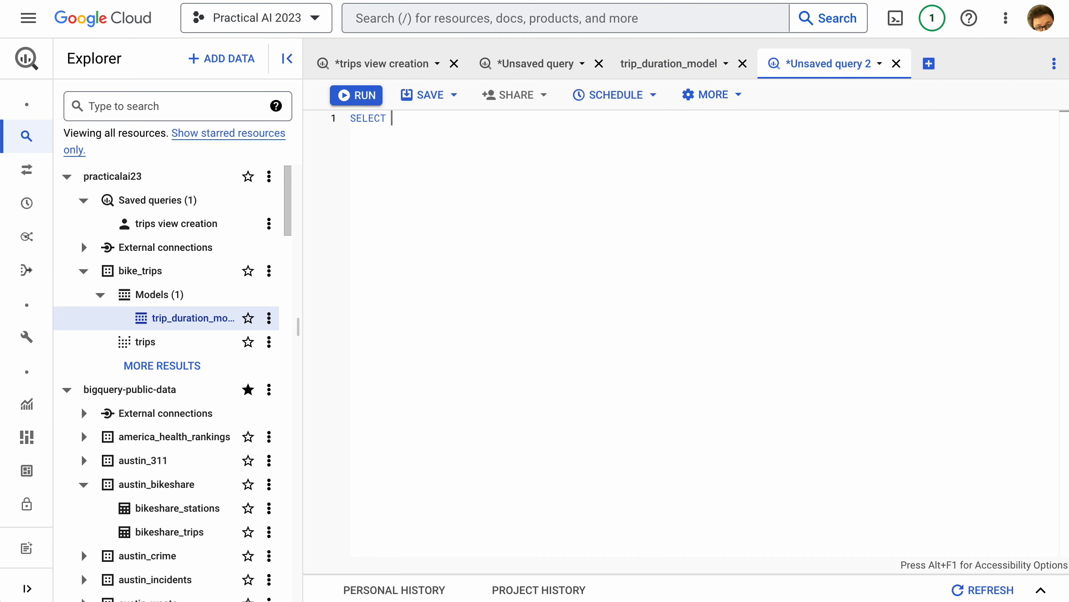
key(Return)
text(* F)
key(BackSpace)
key(BackSpace)
key(BackSpace)
text(*)
key(Return)
text(FROM)
key(Return)
text(ML.PREDICT()
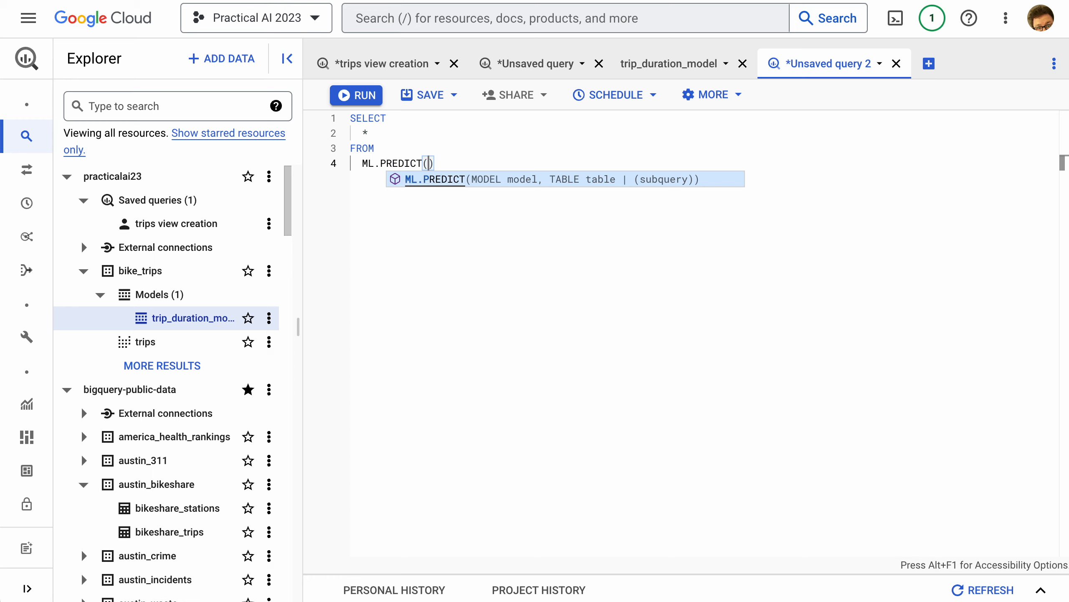
text(MODEL `bike)
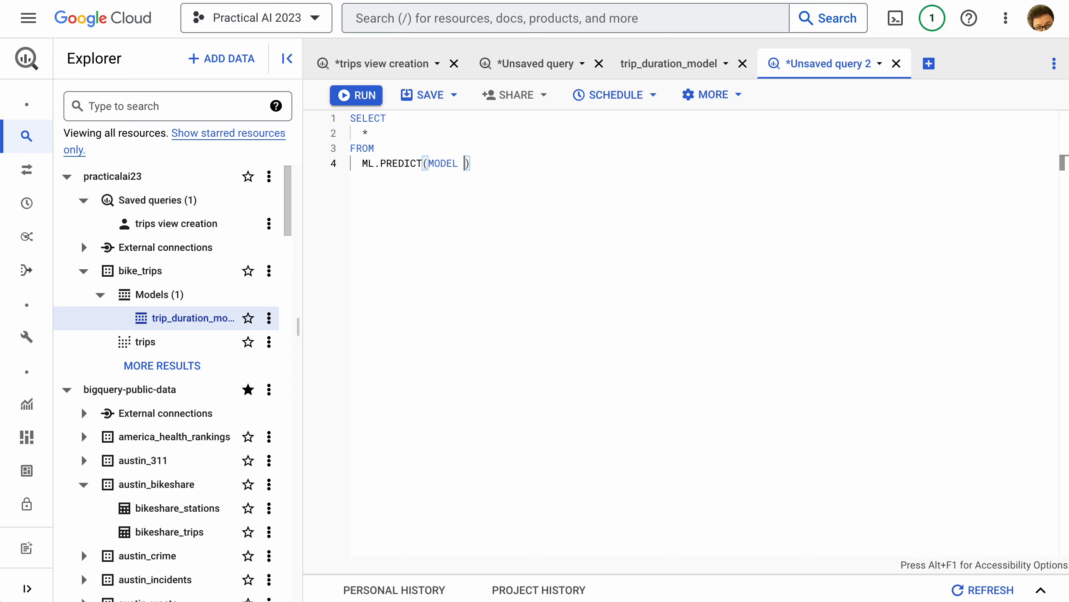
text(_trips.)
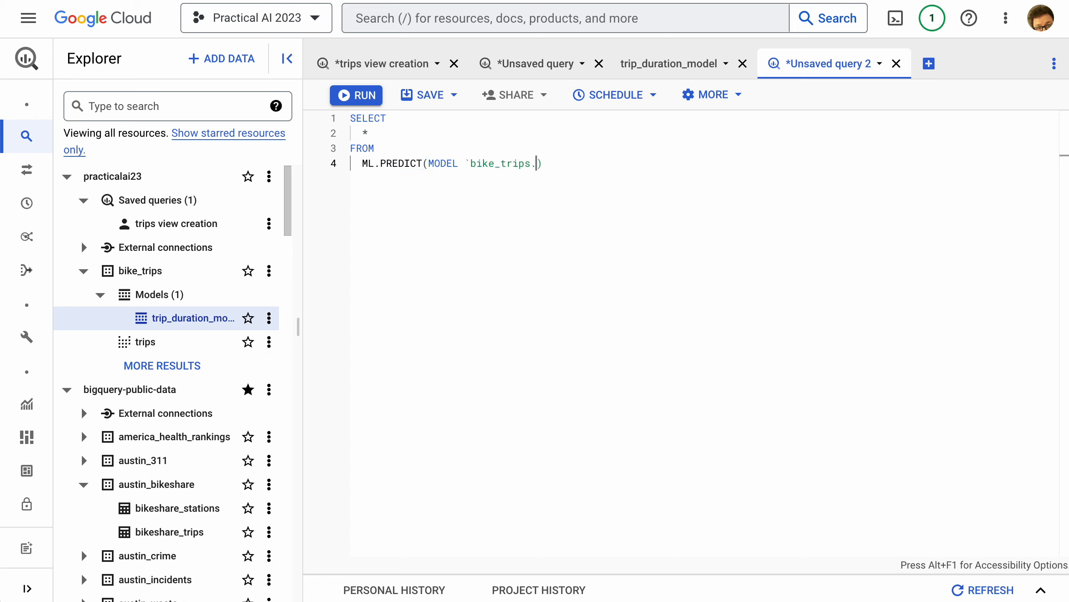
text(trip_duration_model`, ()
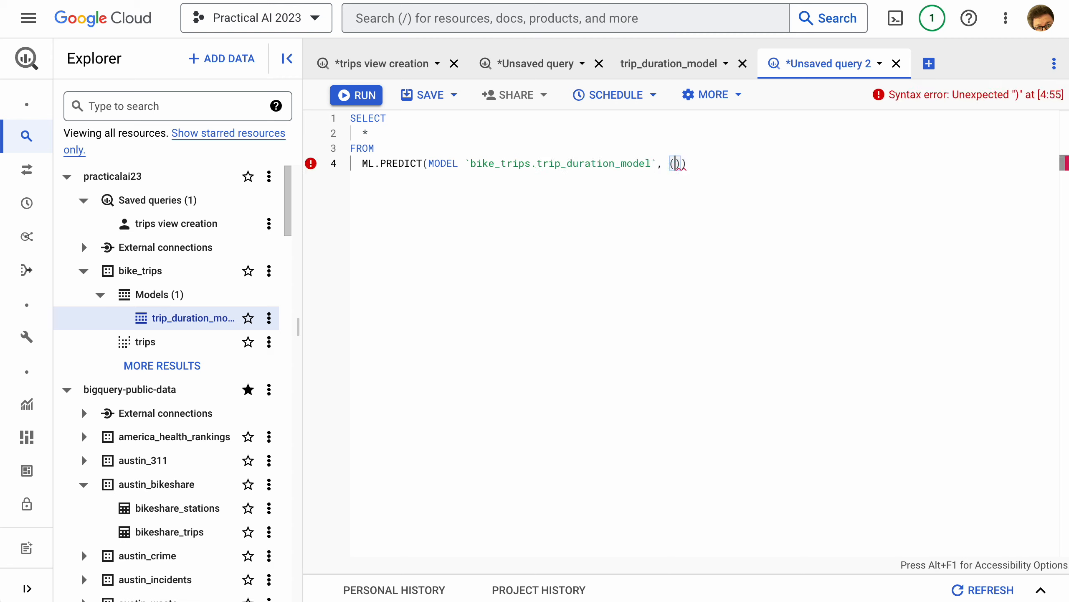
Write the ML.PREDICT subquery as SELECT * FROM bike_trips.trips WHERE year = 2022
key(Return)
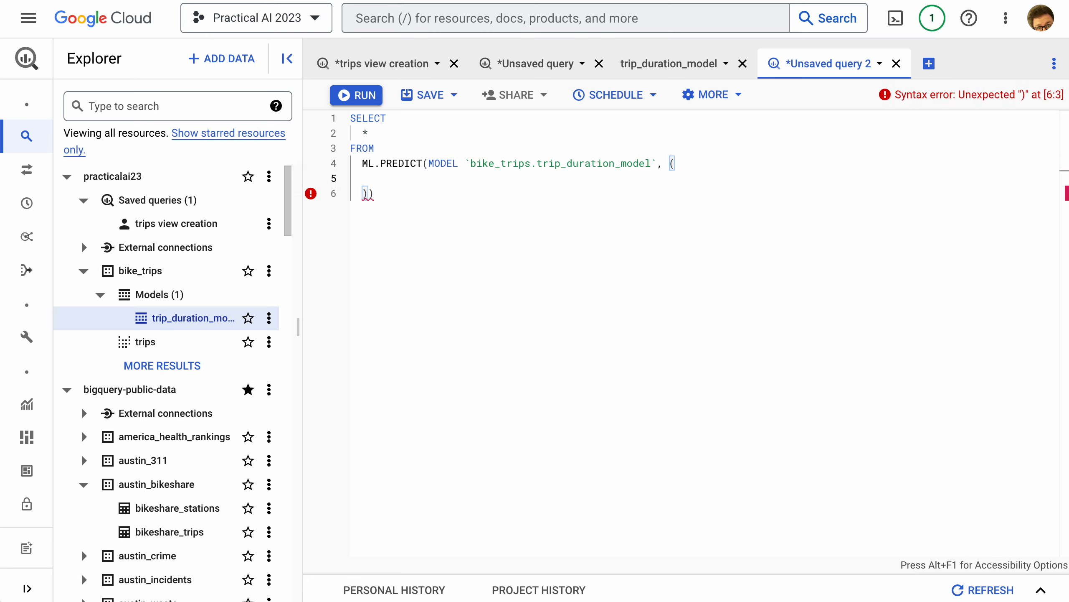
text(SELECT )
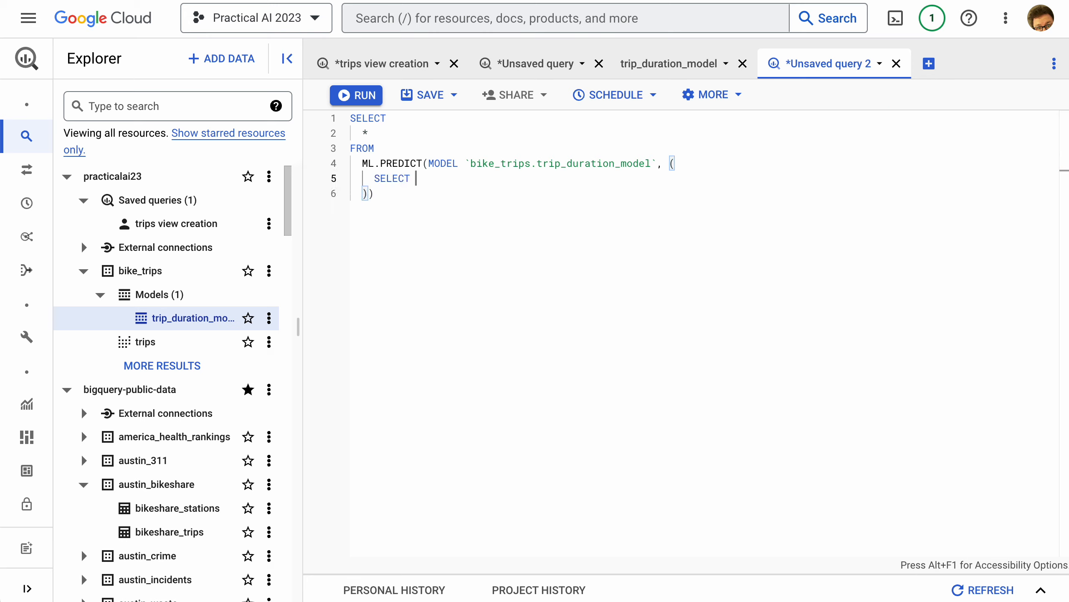
text(* FROM bike_)
text(trips.trips WHE)
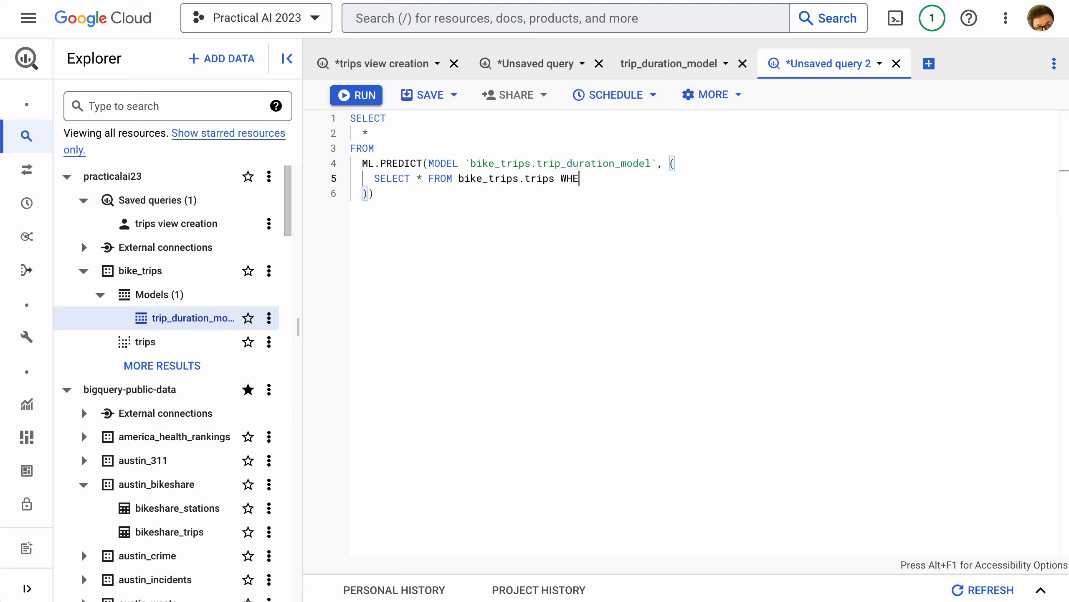
text(RE year = 2022)
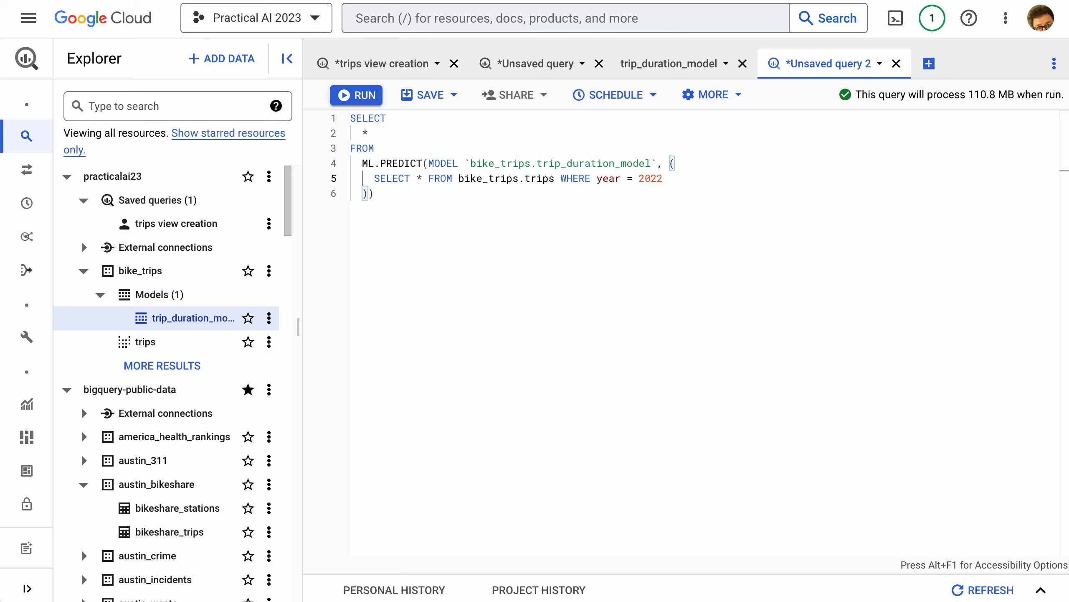
Add LIMIT 100 to the subquery and run the prediction query
text(L)
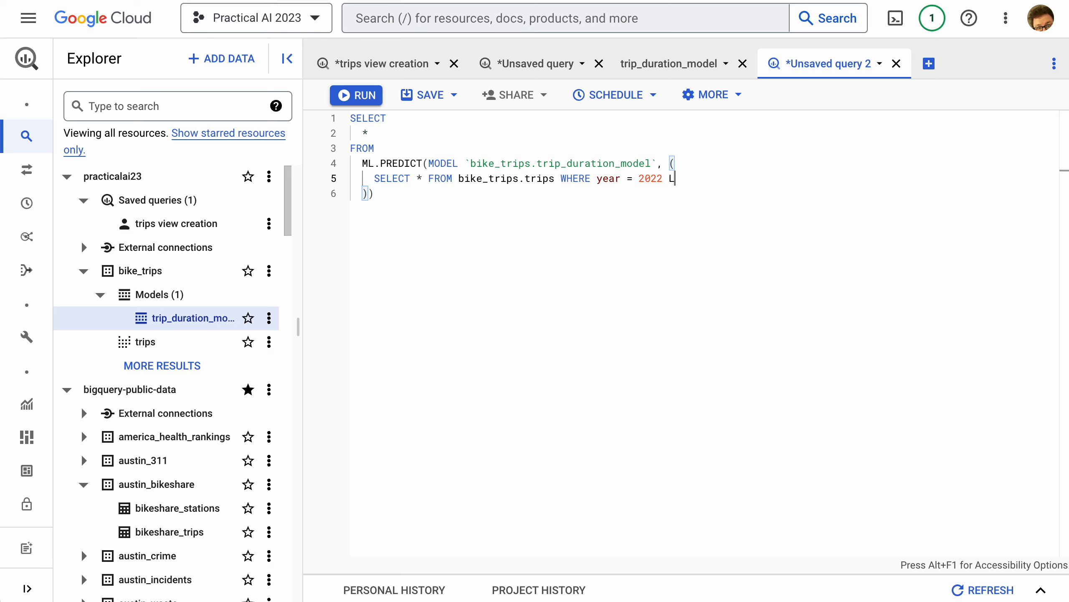
text(IMIT 100)
key(ctrl+Return)
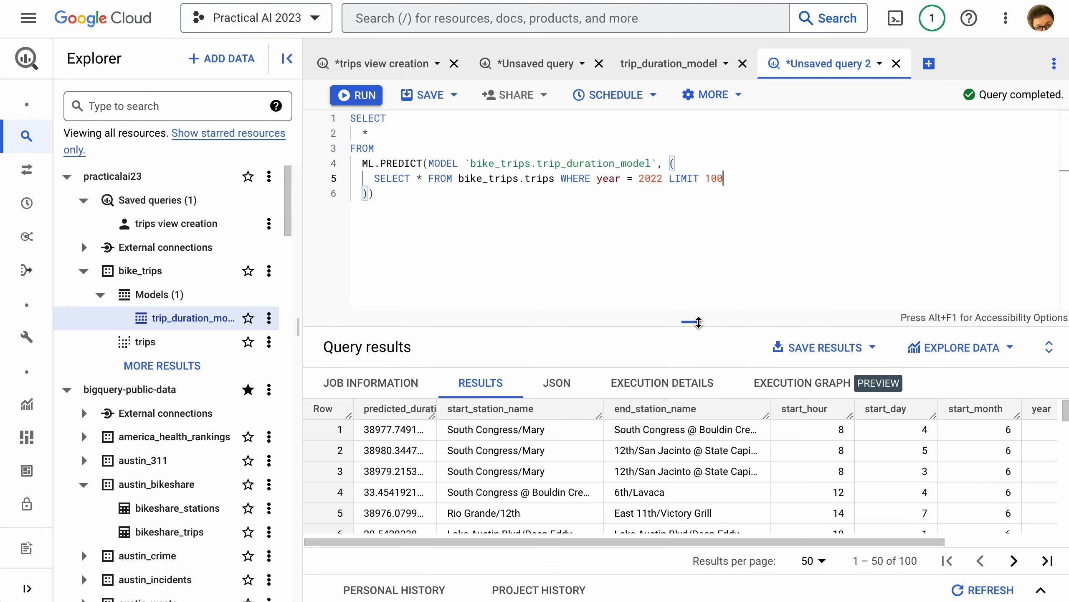
Enlarge the results area and examine the predicted durations alongside the station, time and duration_minutes columns
drag(690, 322, 691, 216)
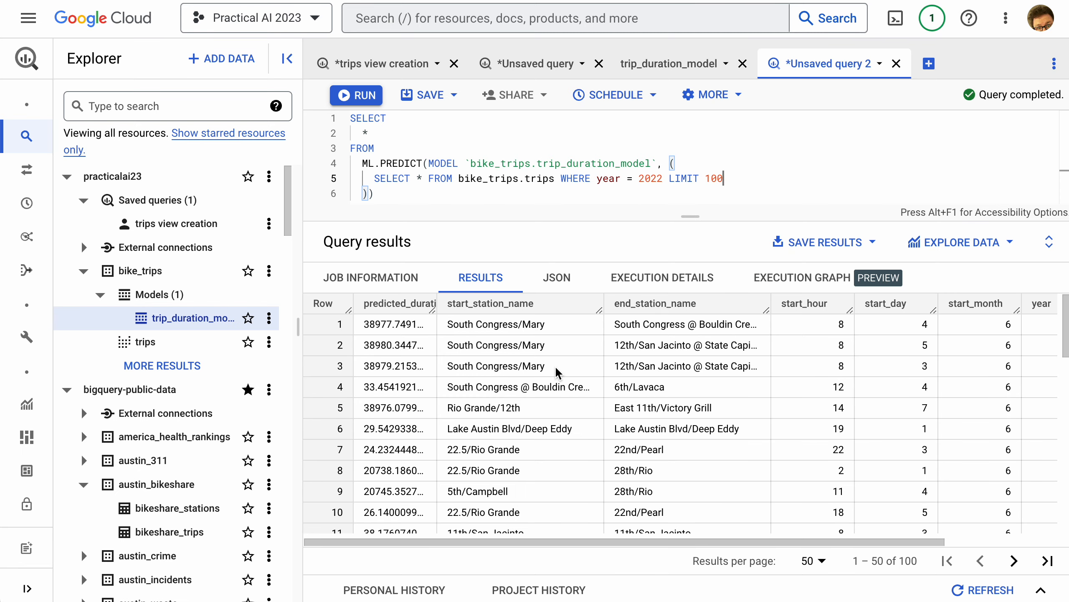
scroll(440, 375, right, 1)
scroll(439, 375, down, 1)
scroll(443, 375, right, 5)
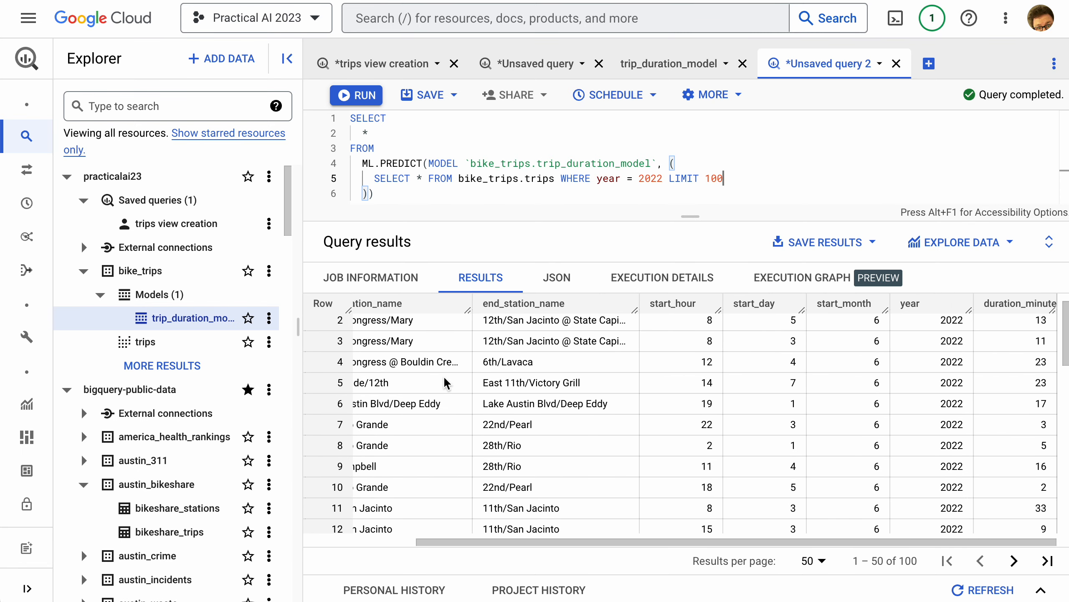
scroll(452, 374, left, 5)
scroll(528, 375, down, 2)
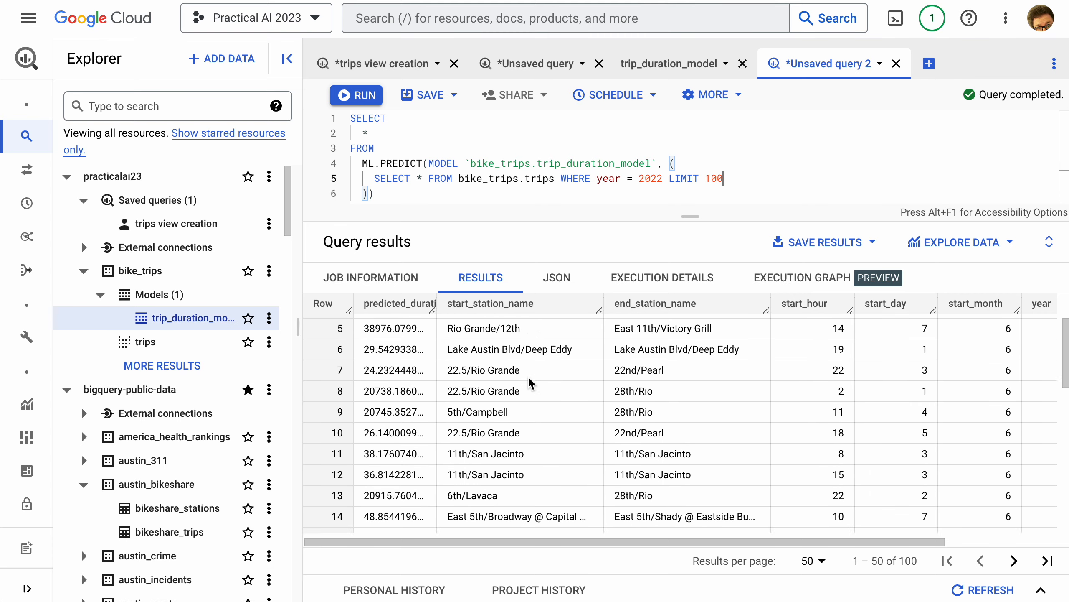
scroll(524, 376, up, 3)
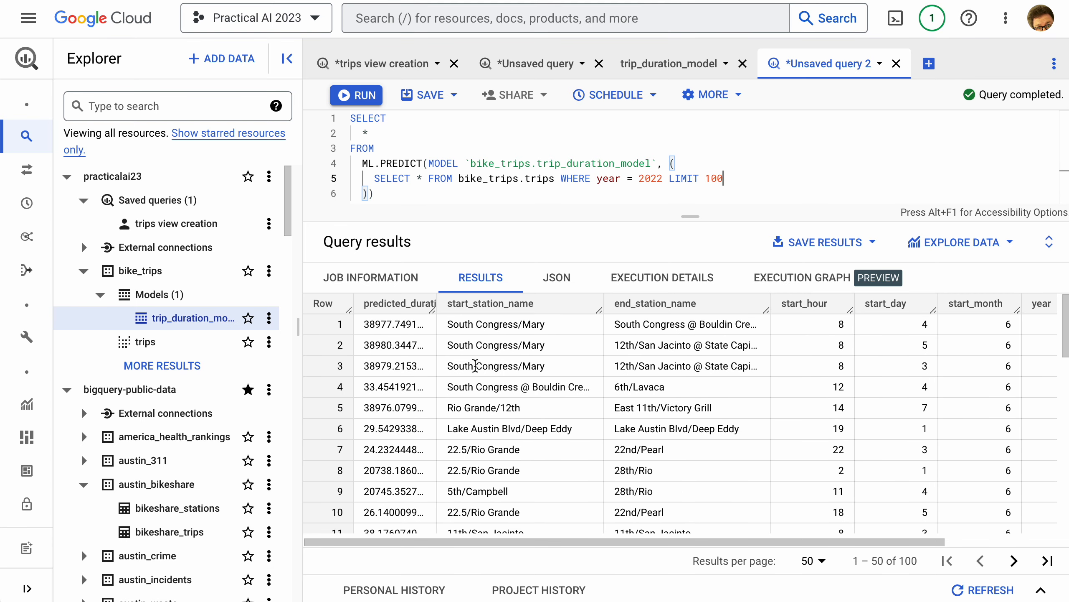
Replace the asterisk in the subquery with duration_minutes, followed by a new line for more columns
click(423, 178)
key(BackSpace)
text(start_)
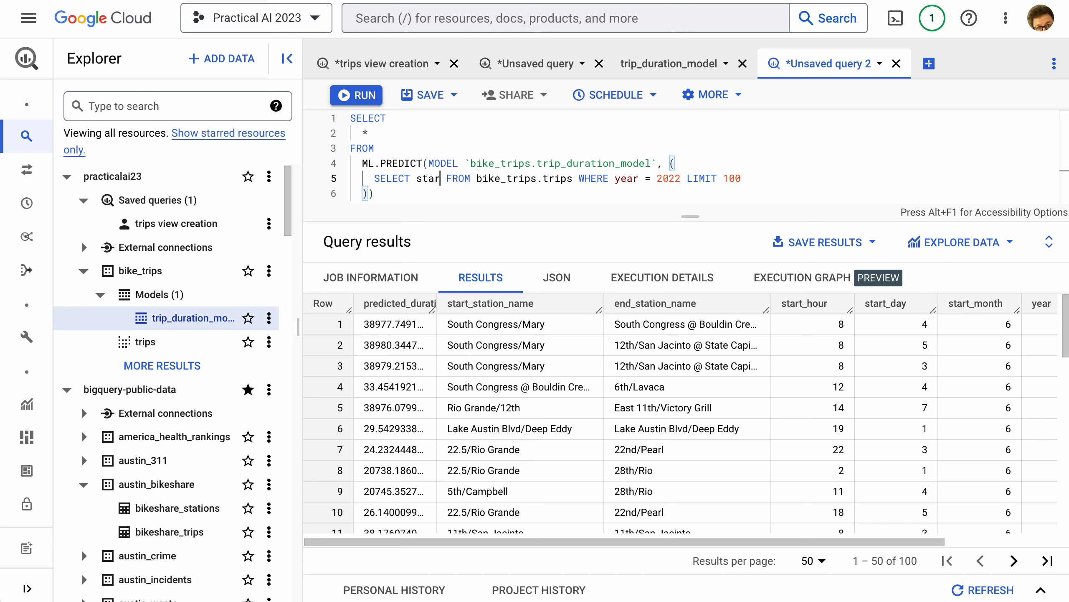
key(BackSpace)
key(BackSpace)
key(BackSpace)
key(BackSpace)
key(BackSpace)
key(BackSpace)
scroll(834, 343, right, 2)
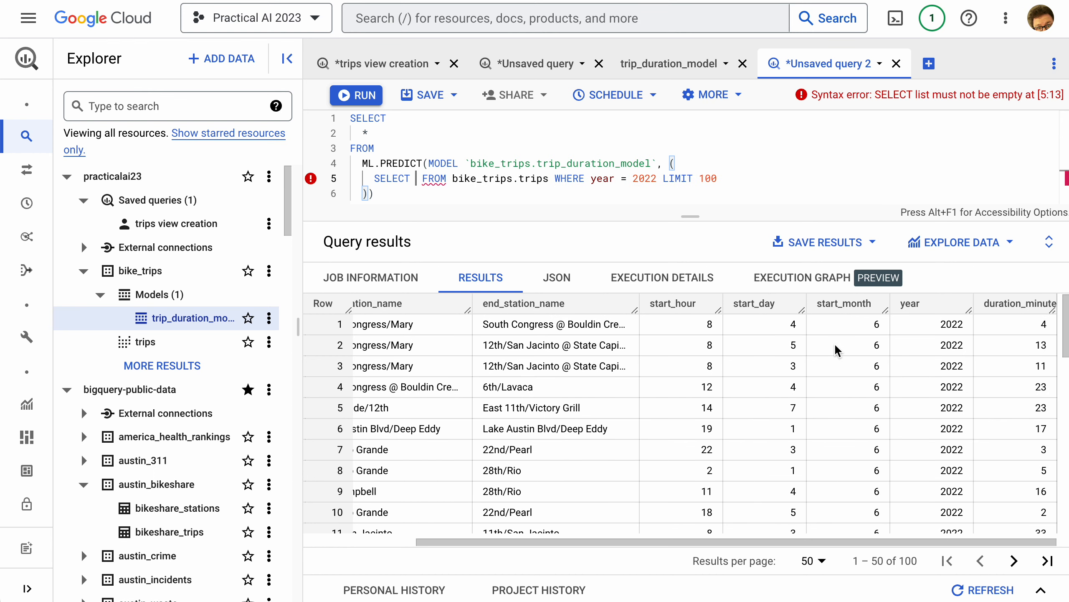
scroll(834, 343, left, 2)
text(duratio)
text(n_minutes,)
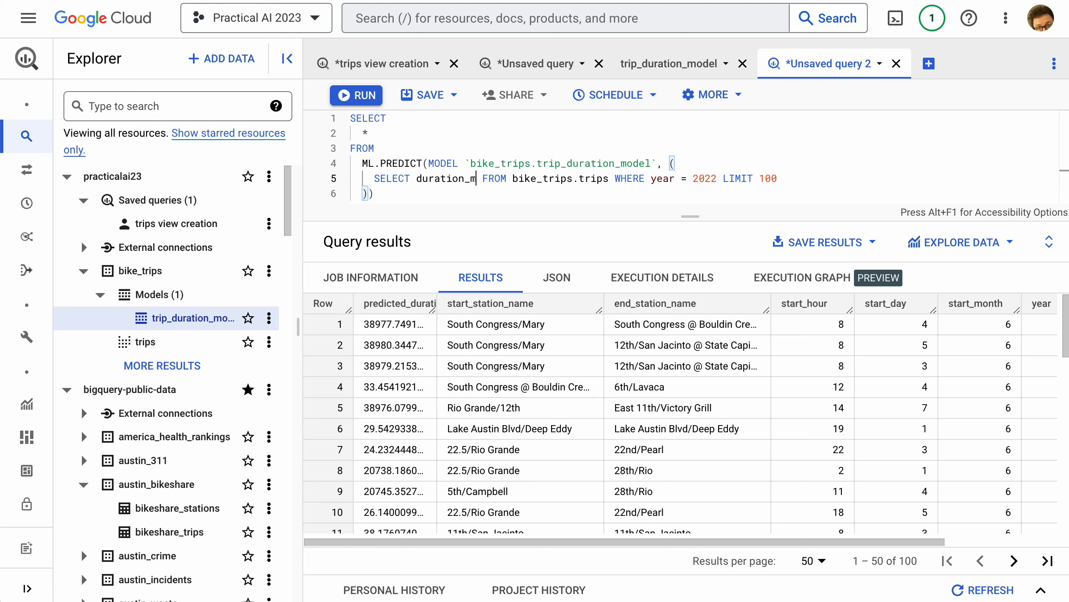
key(Return)
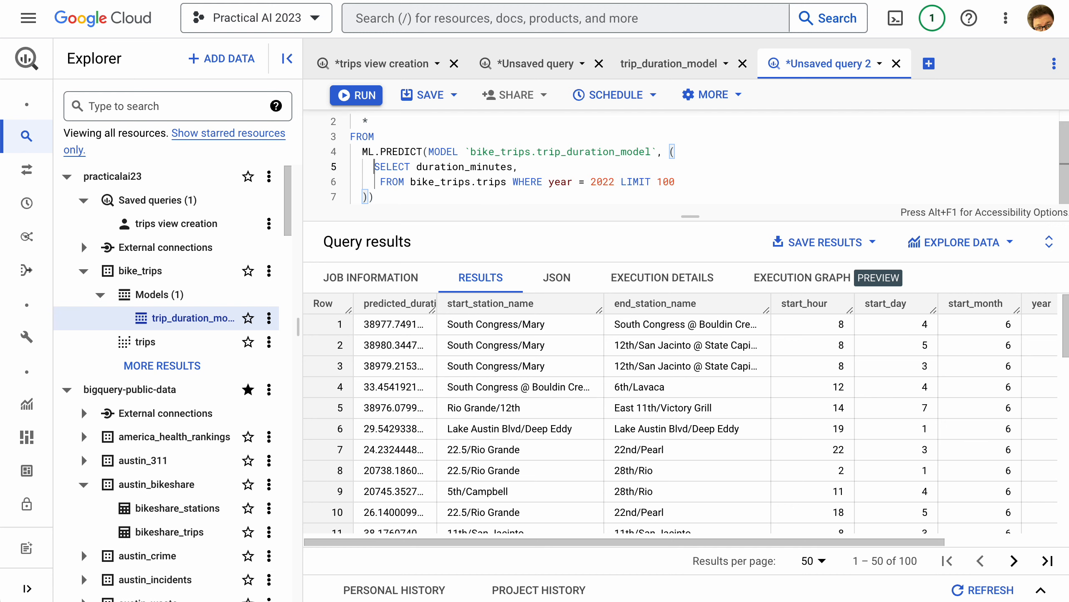
key(Return)
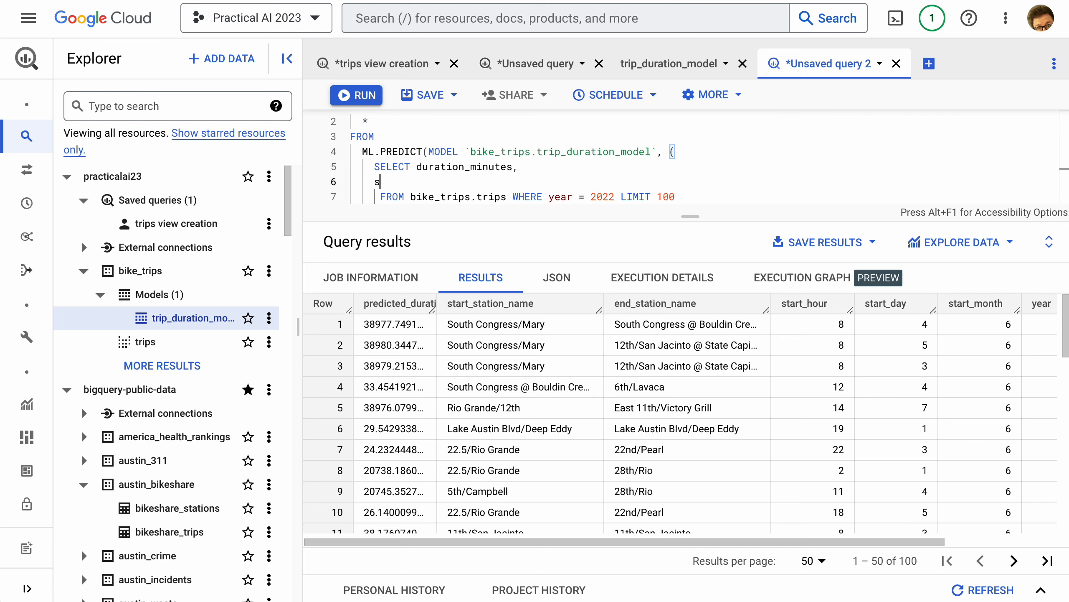
Add start_hour, start_day, start_month, start_station_name, end_station_name and year to the subquery's columns and rerun the query
text(start_hour, start_day, st)
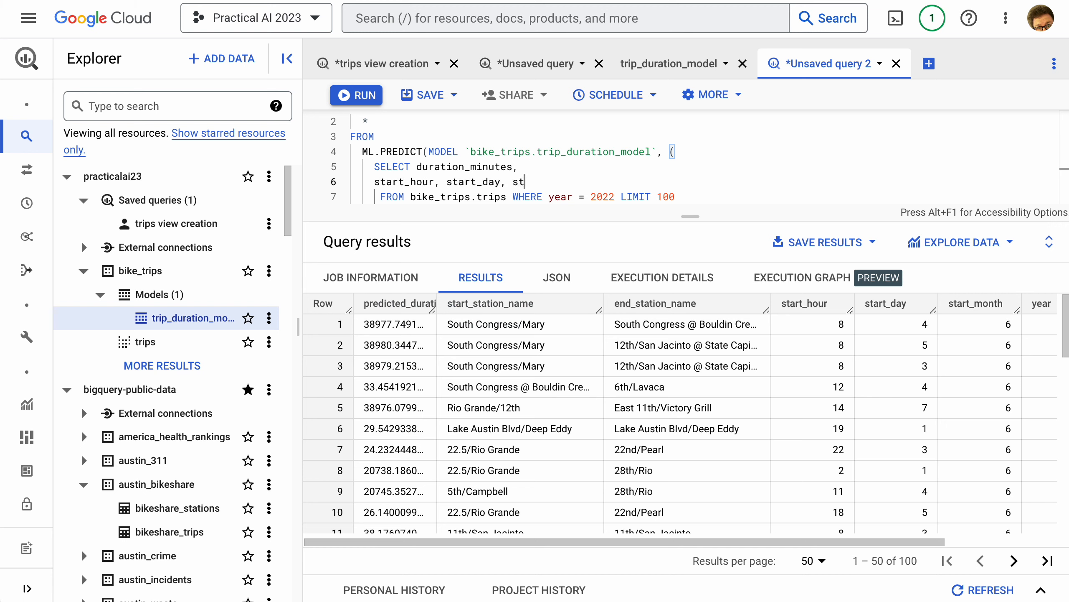
text(art_month, start_station_name, end-)
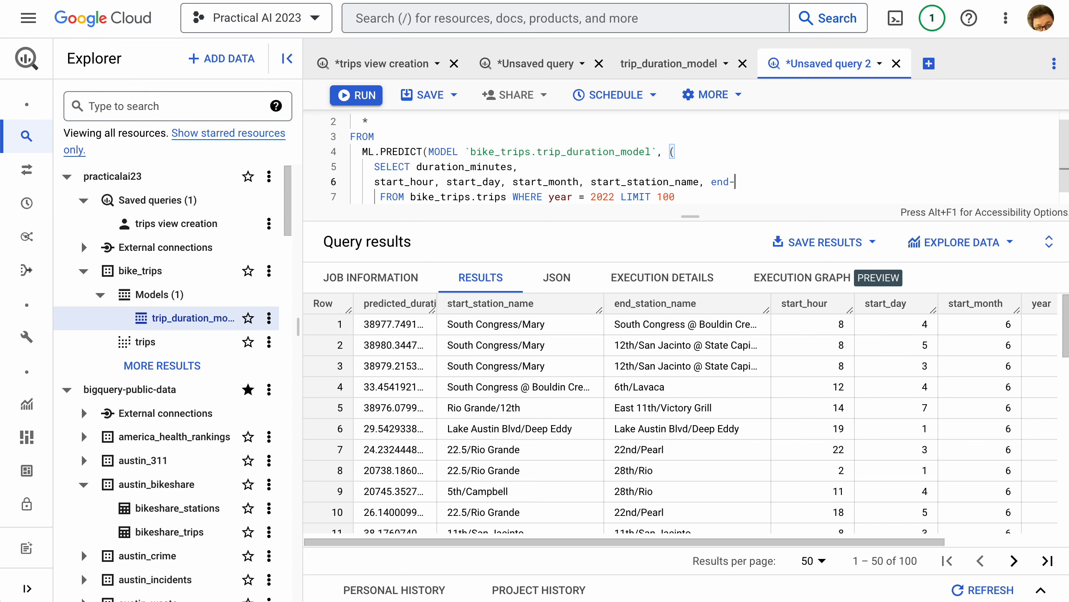
text(st_station_name)
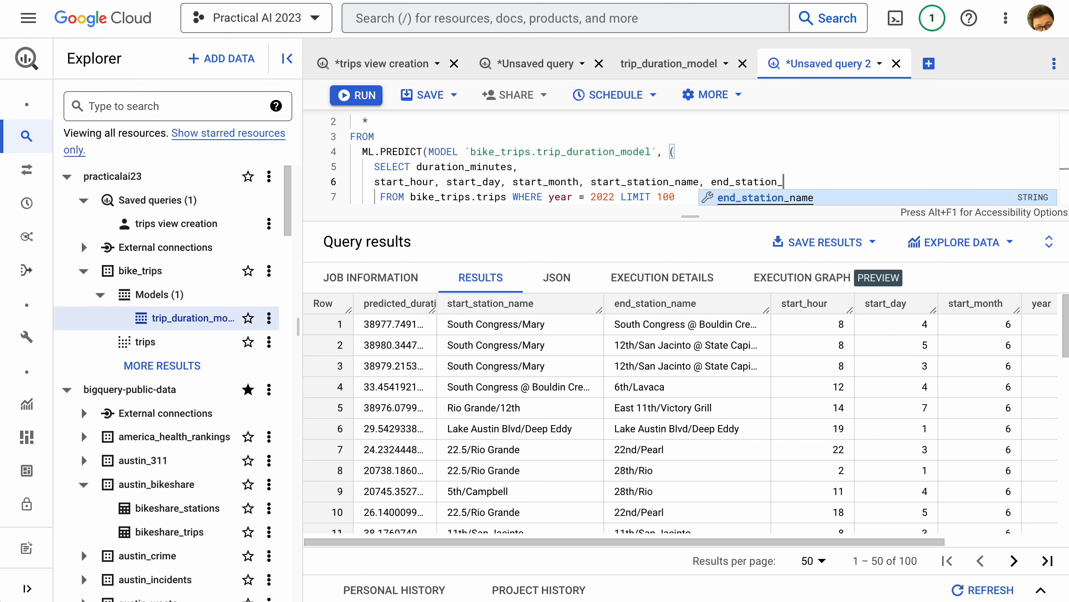
text(, year)
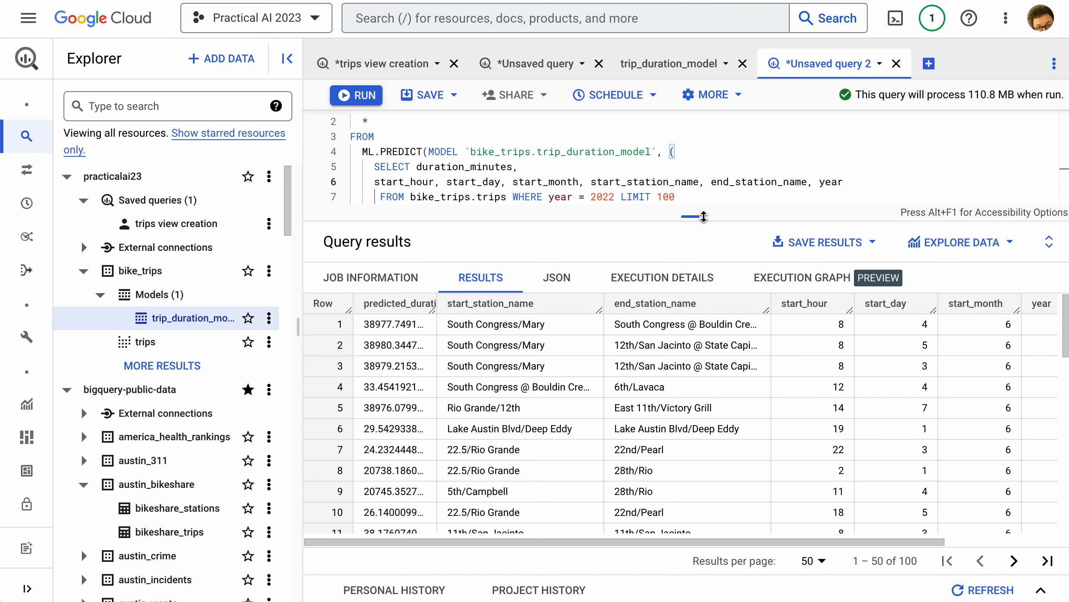
key(ctrl+Return)
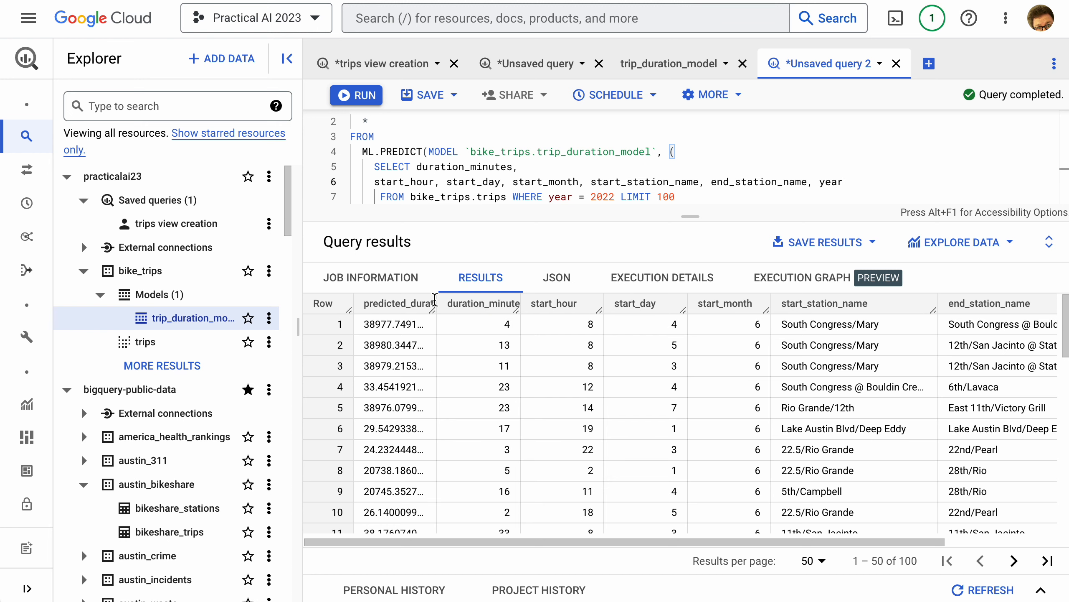
Widen the predicted_duration_minutes column, enlarge the query editor and compare predicted with actual durations down the result rows
drag(436, 303, 456, 303)
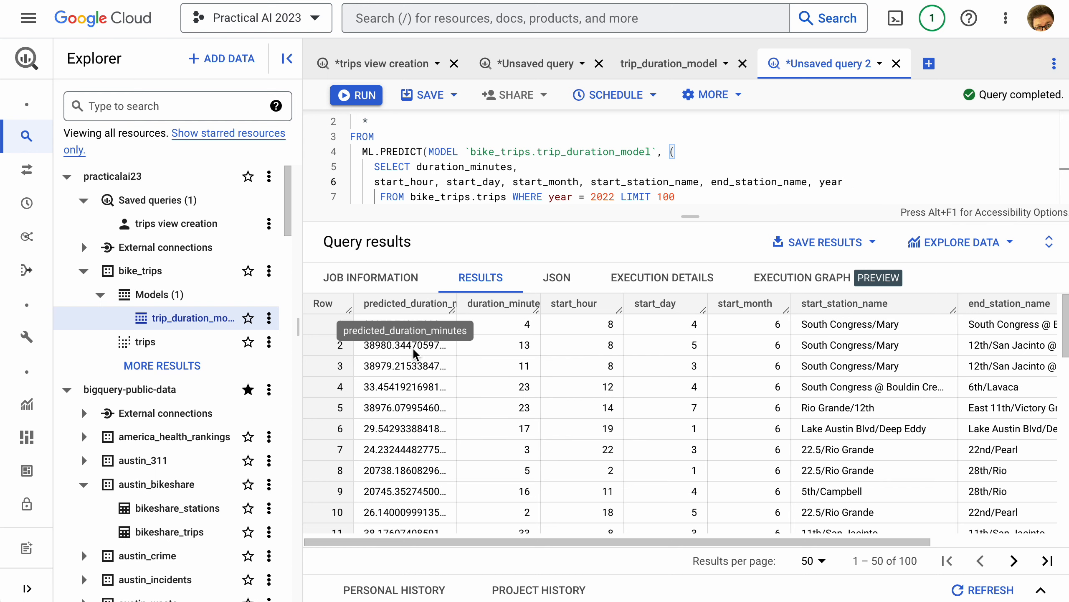
scroll(446, 343, down, 4)
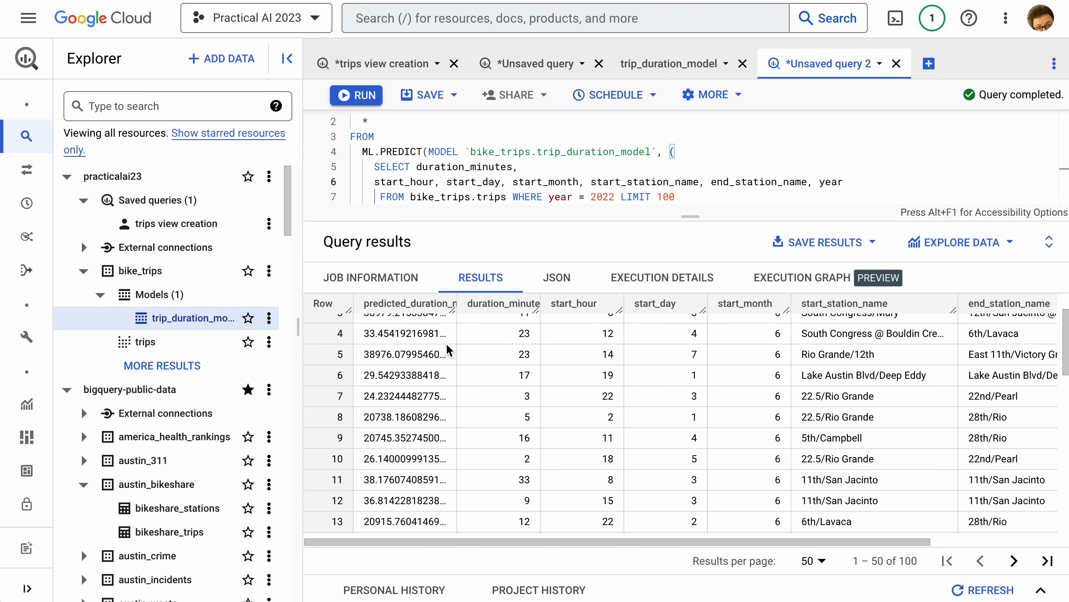
scroll(485, 358, down, 10)
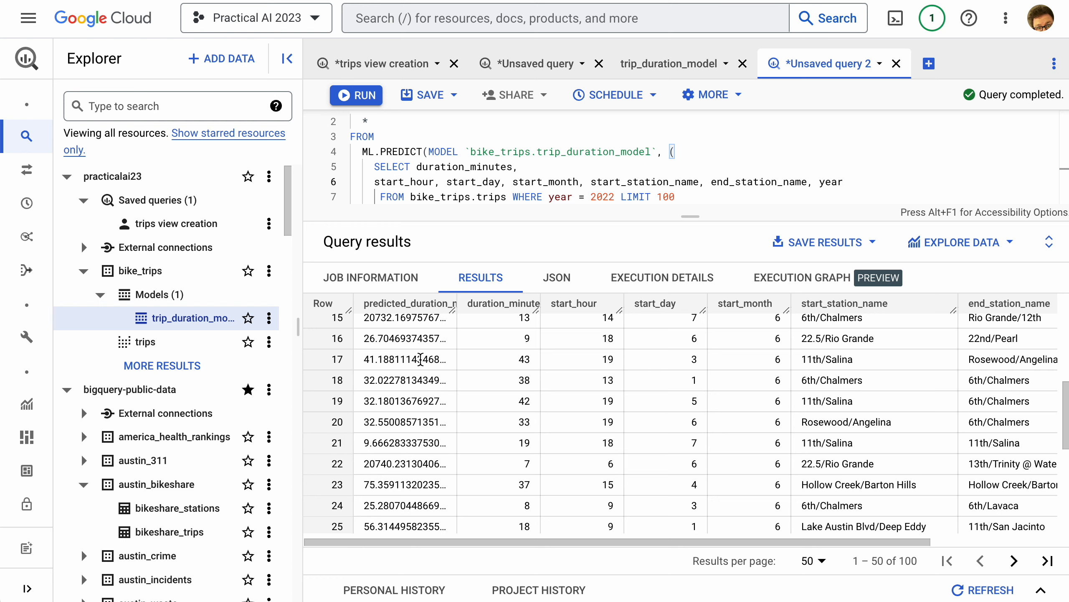
scroll(561, 374, down, 2)
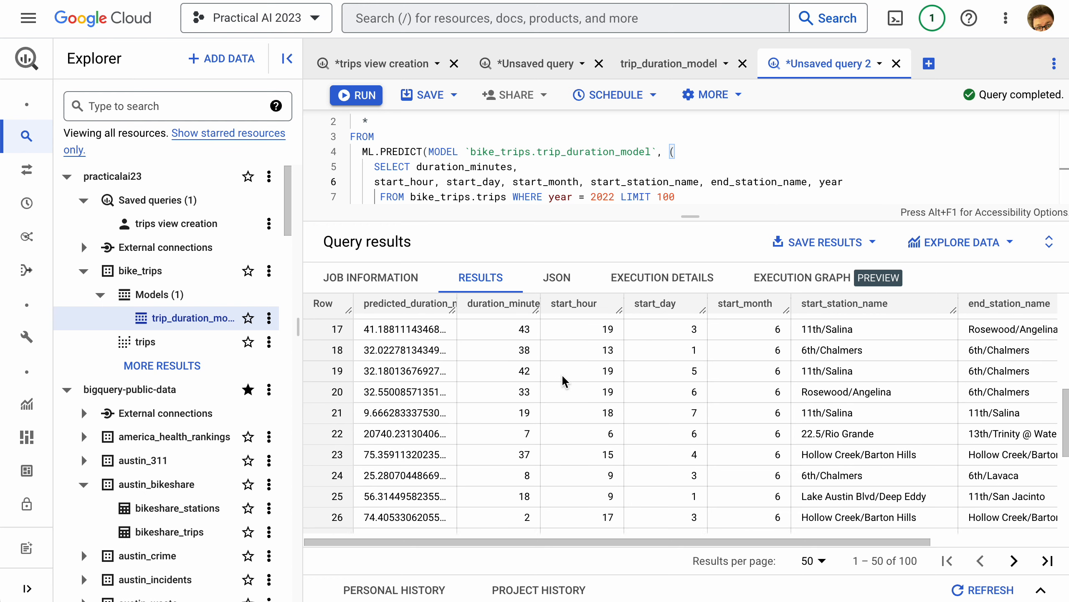
scroll(565, 371, right, 10)
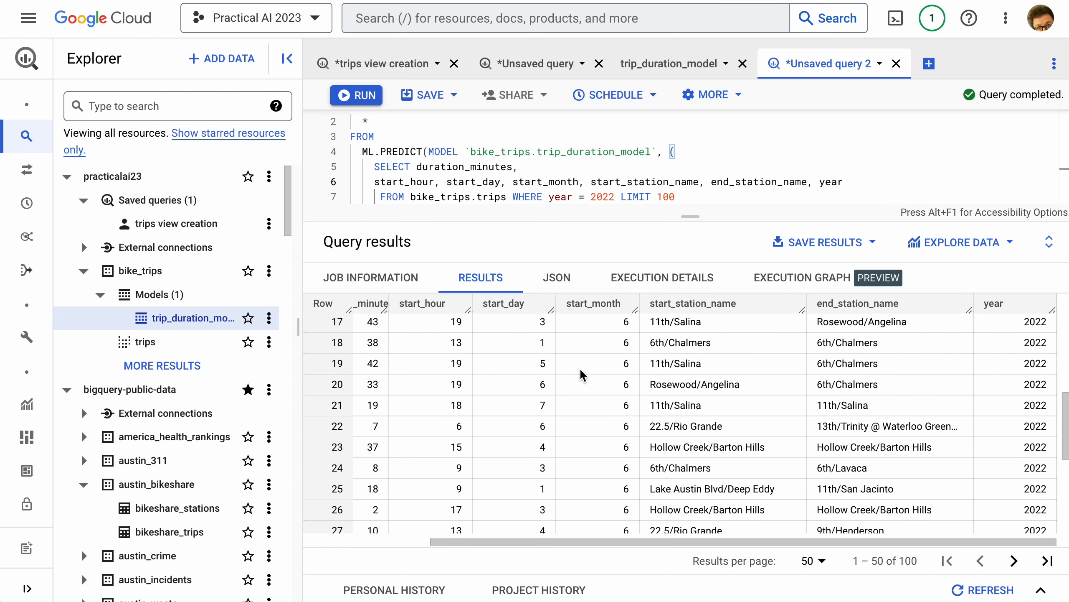
scroll(581, 373, left, 5)
scroll(579, 373, down, 9)
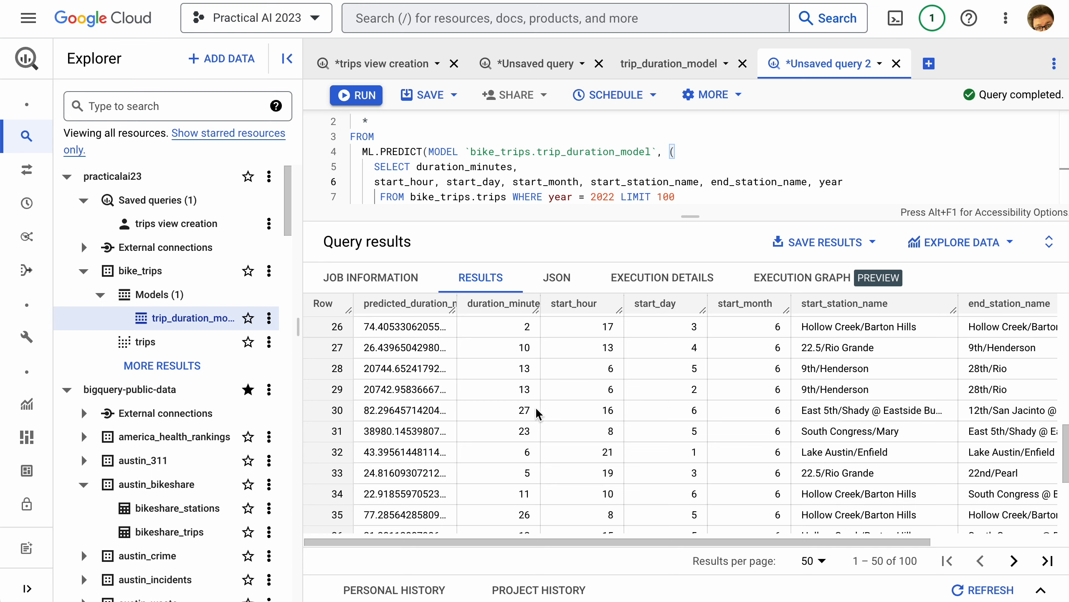
drag(682, 215, 706, 266)
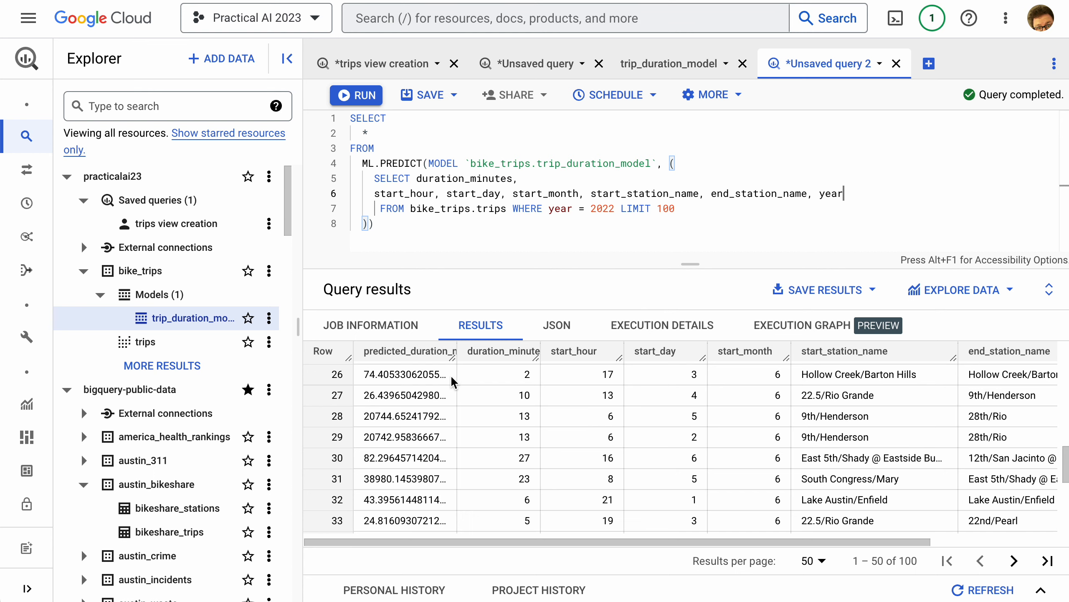
scroll(450, 374, down, 1)
scroll(449, 380, down, 1)
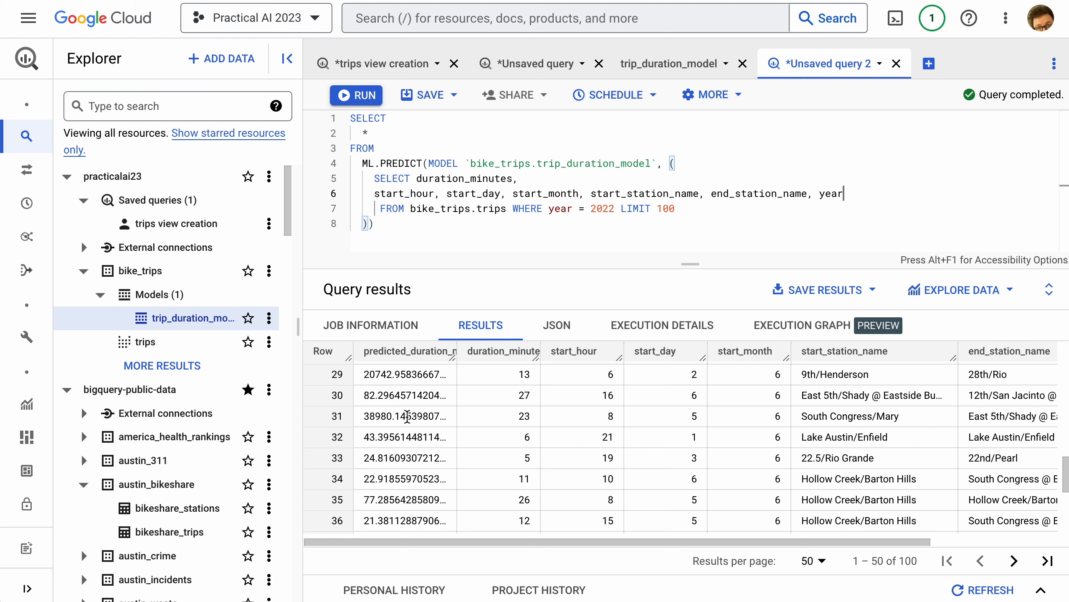
Compare predicted_duration_minutes with duration_minutes further down the result rows, checking the start and end station columns
scroll(517, 415, down, 2)
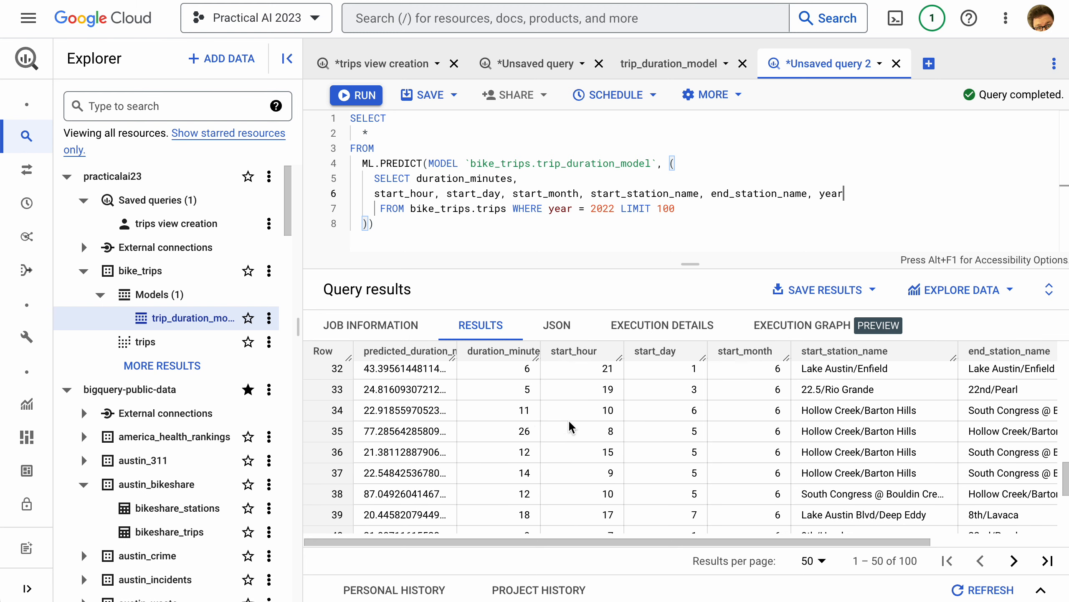
scroll(544, 419, right, 3)
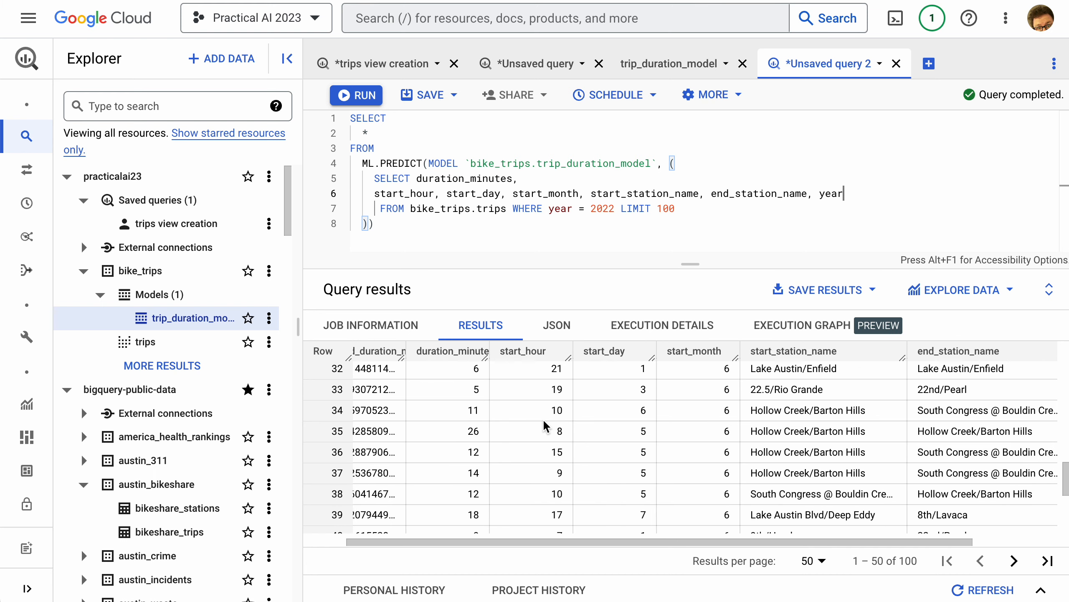
scroll(548, 414, left, 3)
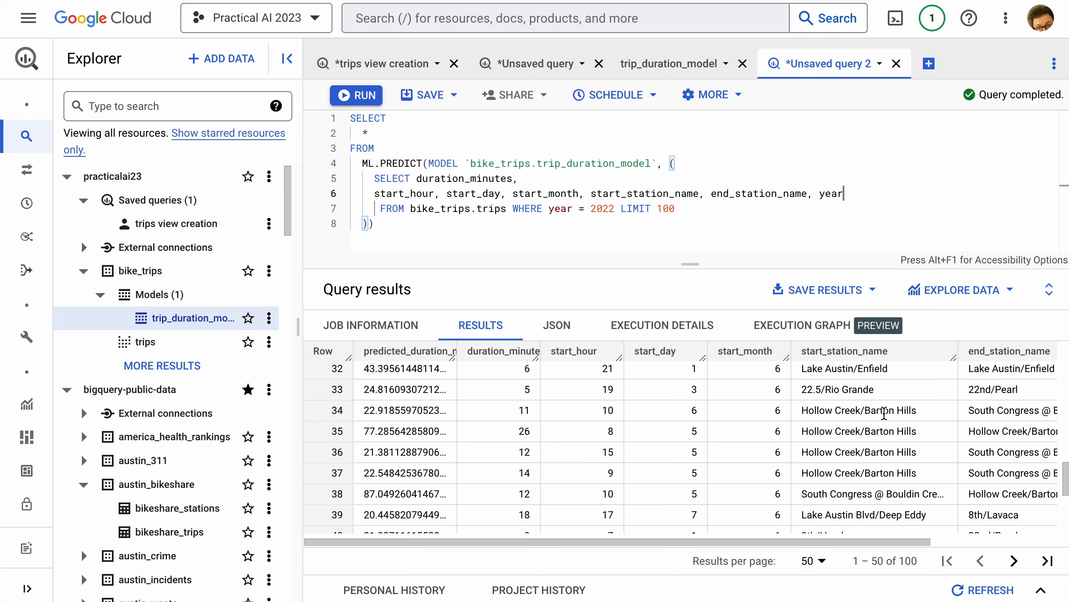
scroll(876, 410, right, 3)
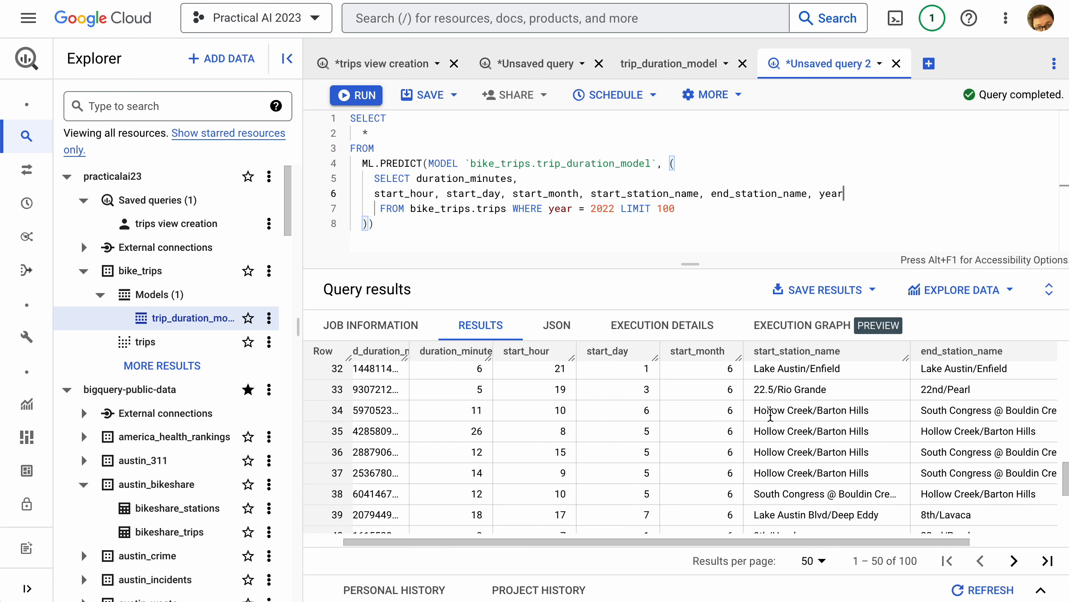
scroll(934, 421, right, 2)
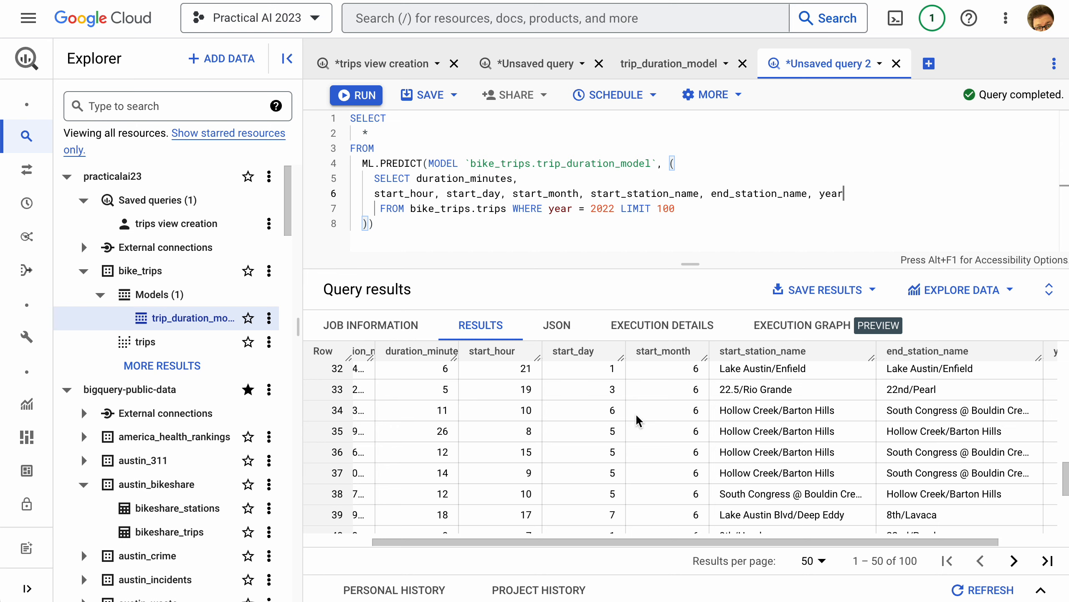
scroll(635, 412, left, 5)
scroll(414, 402, down, 3)
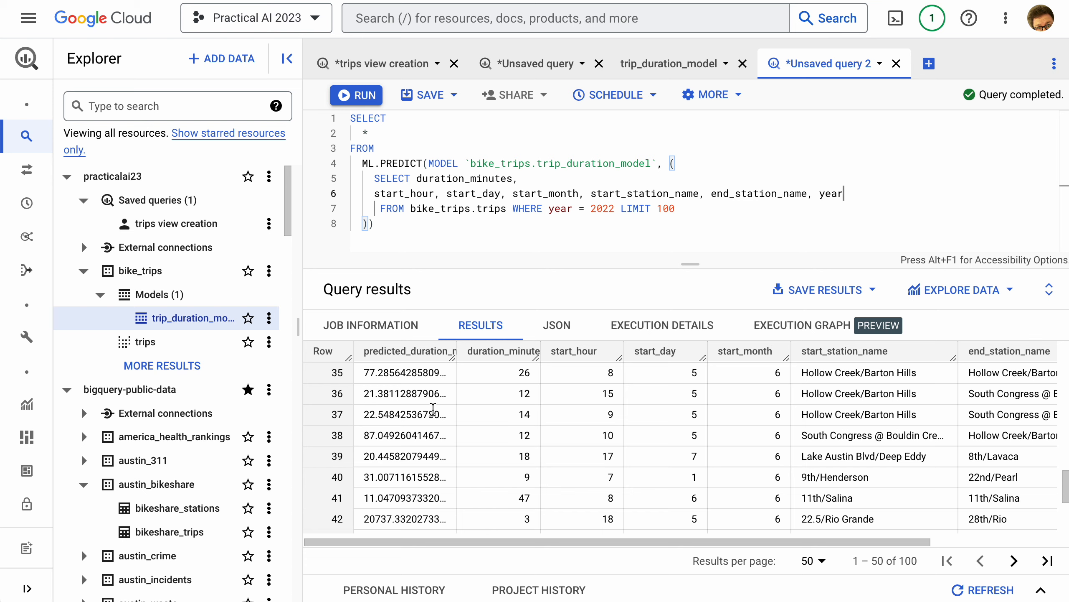
click(543, 223)
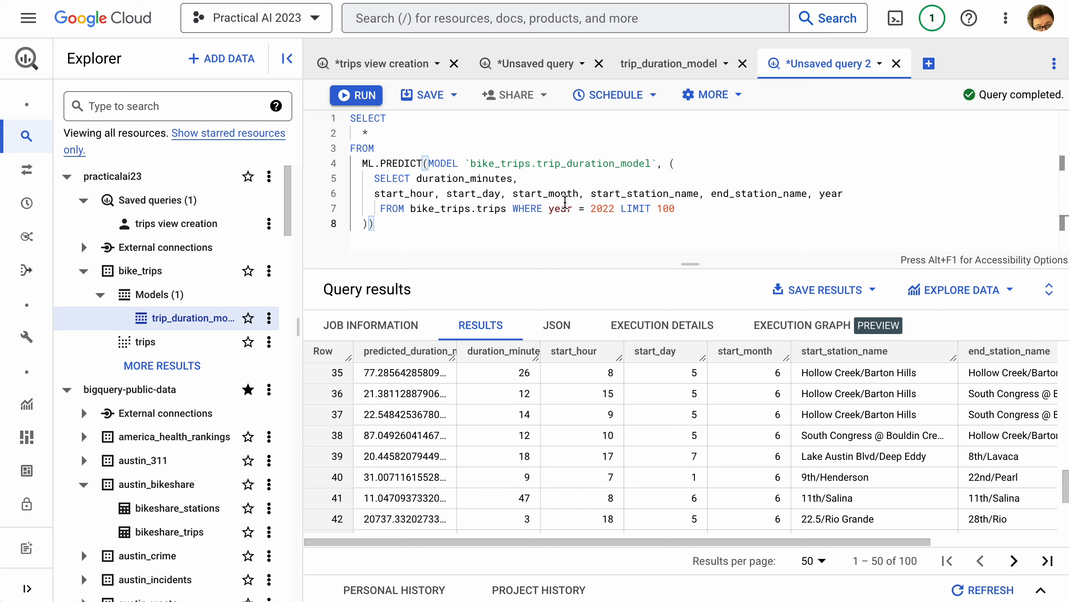
In the trips view creation query, add the condition AND duration_minutes < 100 to the WHERE clause and run it to replace the view
click(400, 76)
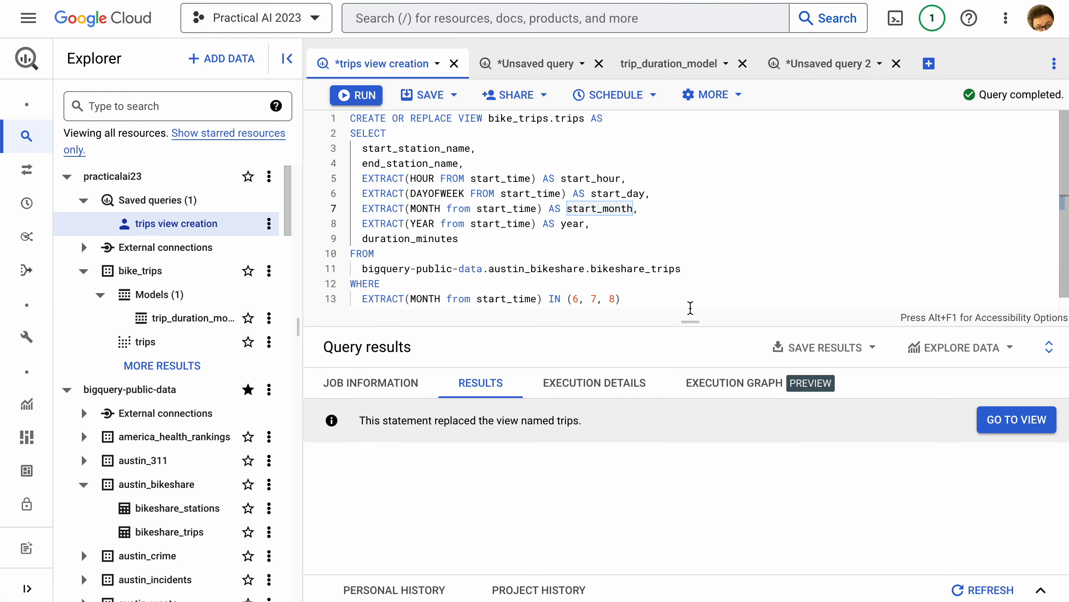
drag(696, 323, 720, 388)
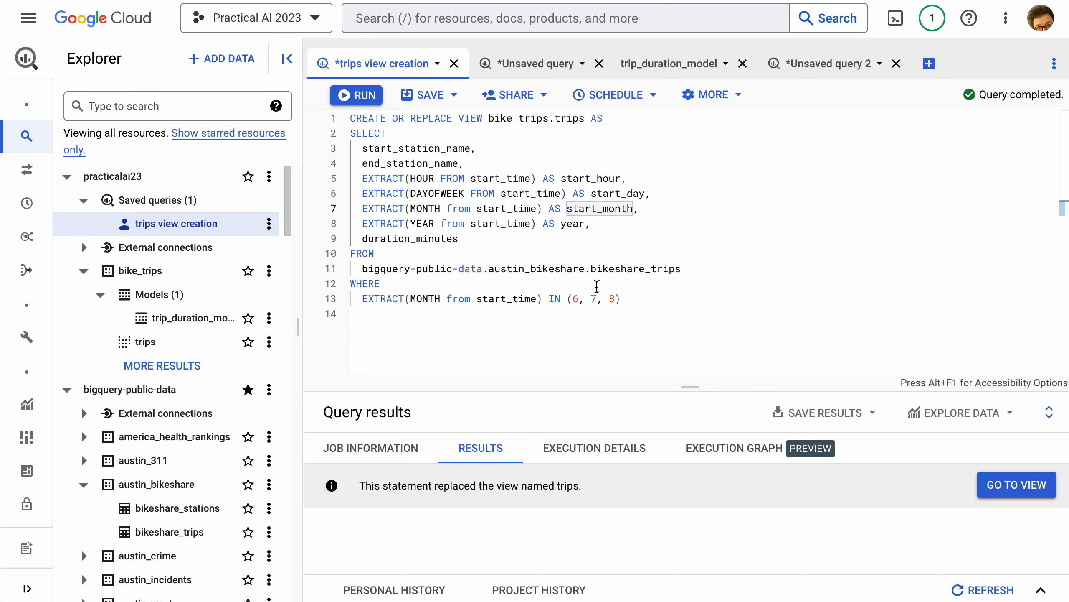
click(621, 240)
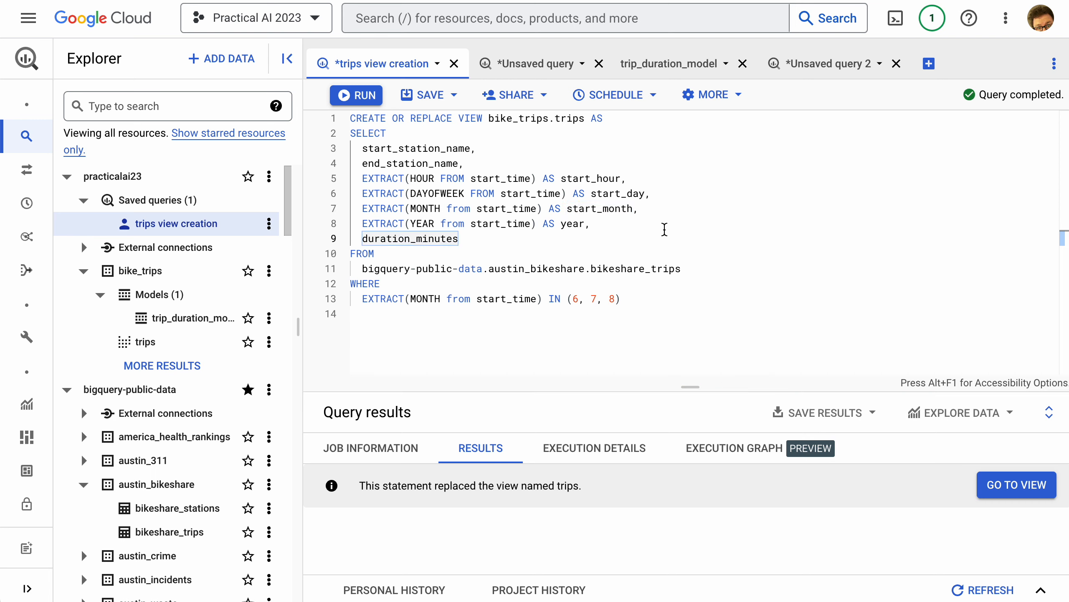
click(692, 312)
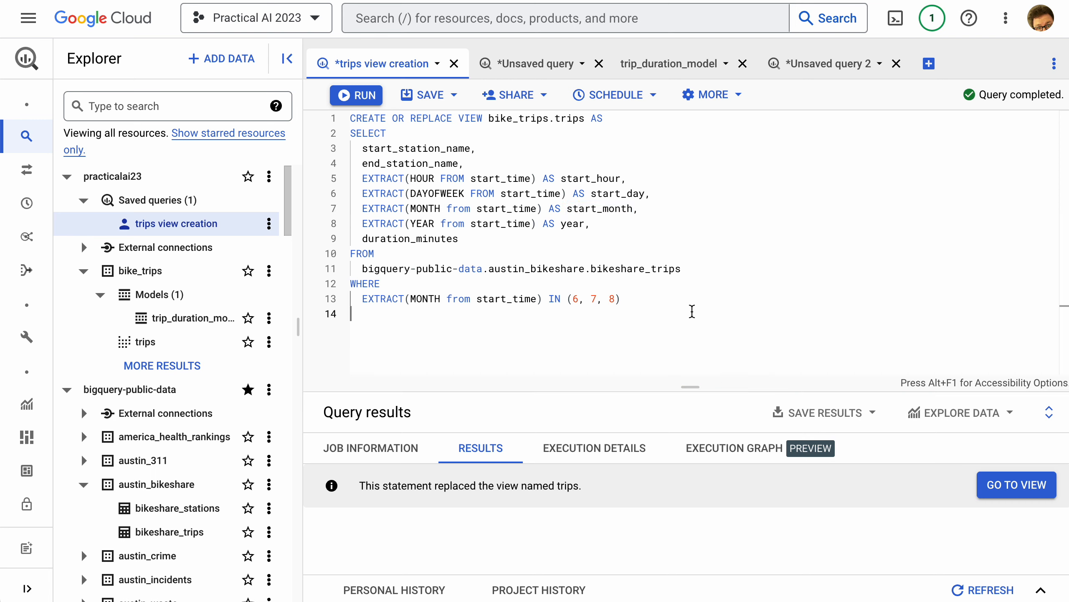
text(AND   )
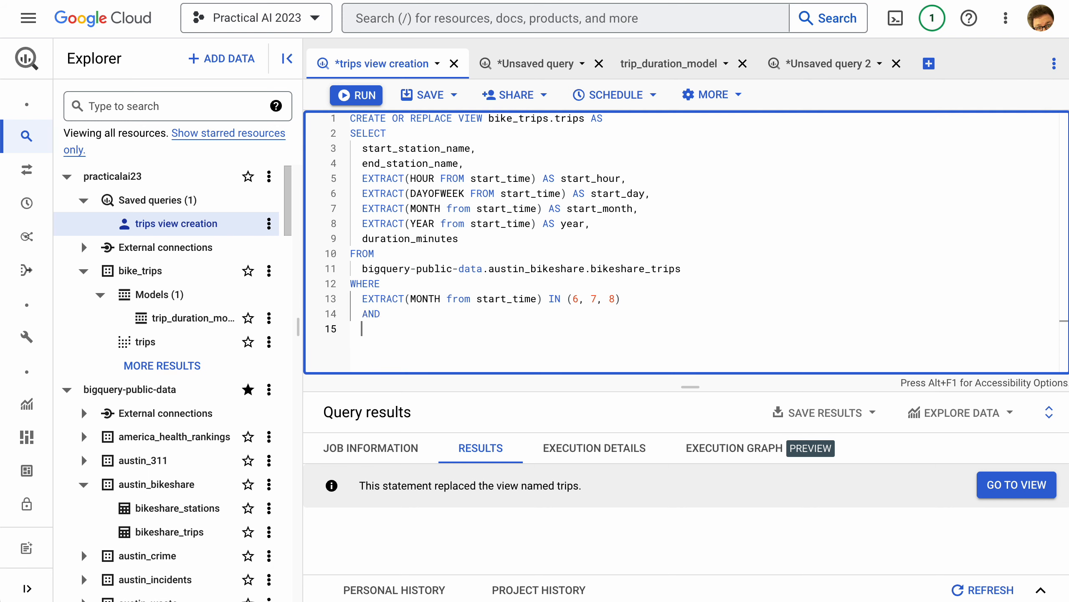
text(duration_minutes)
text( >)
key(BackSpace)
key(BackSpace)
text(< )
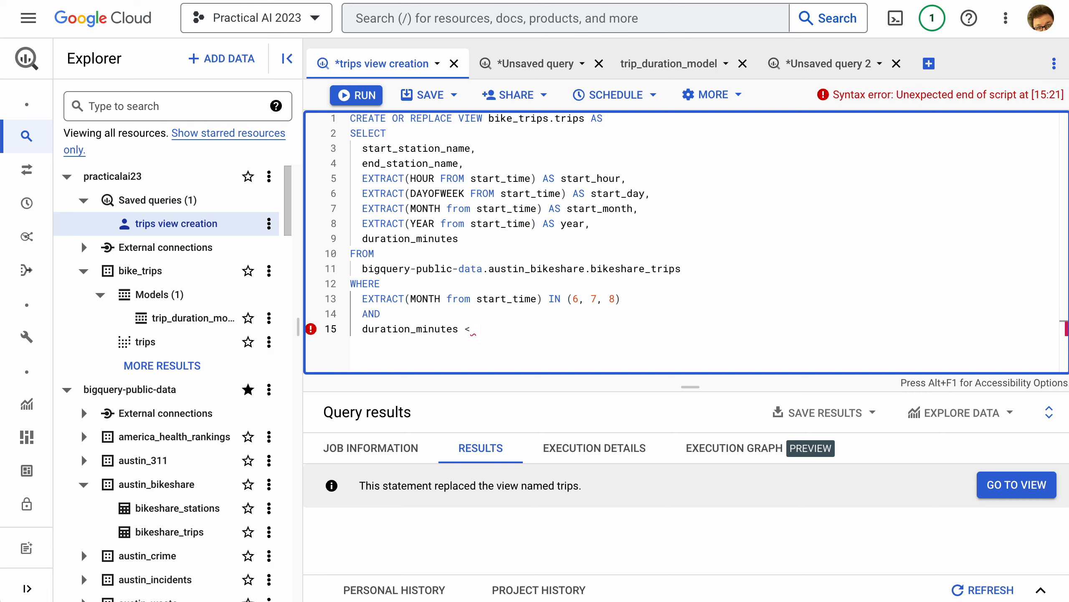
text(100)
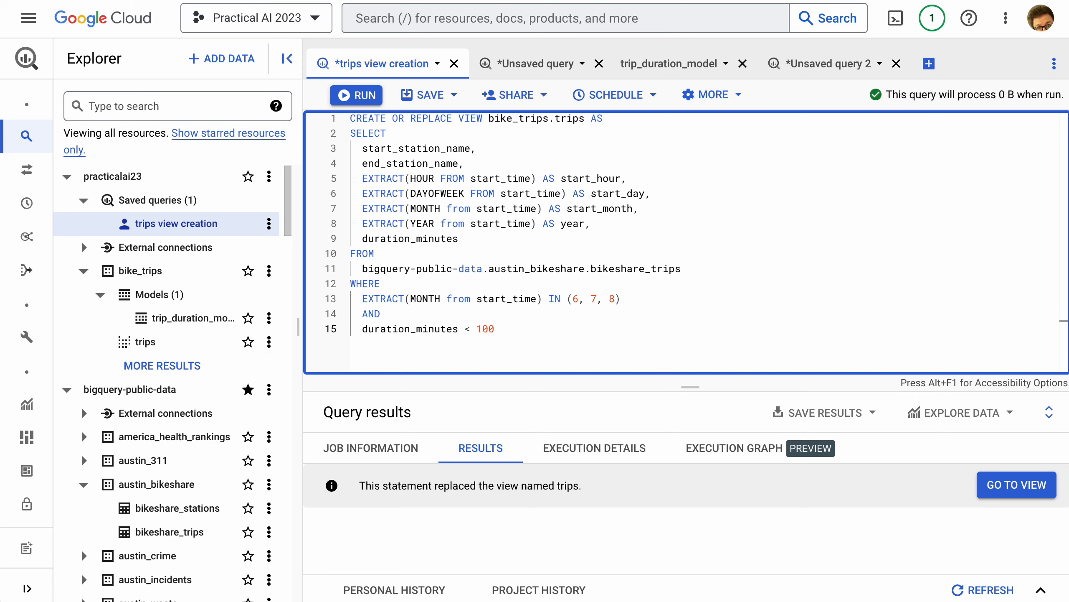
key(ctrl+Return)
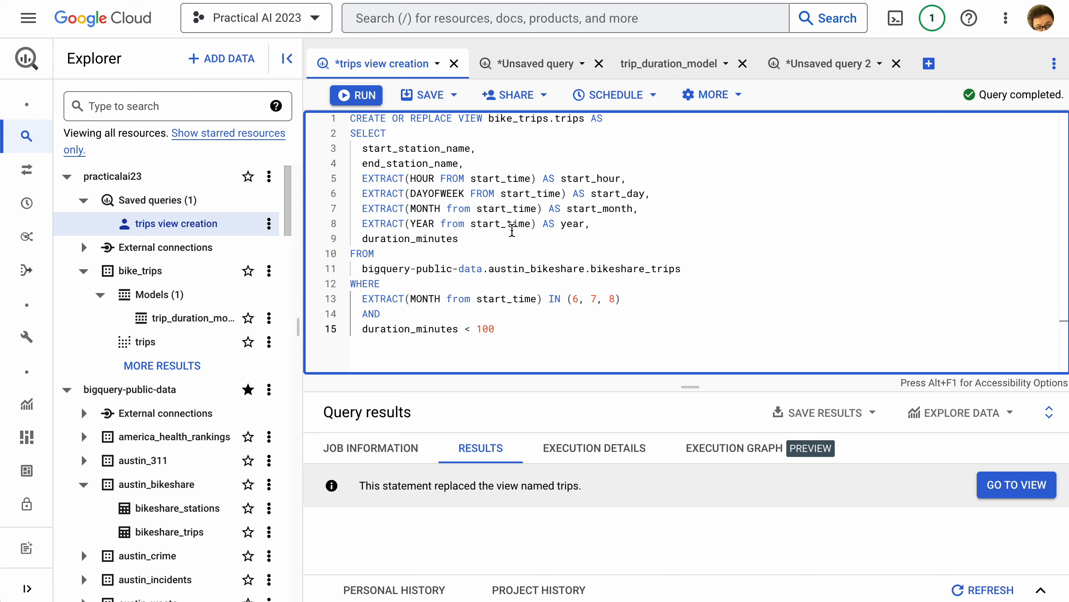
Rerun the CREATE OR REPLACE MODEL query for bike_trips.trip_duration_model and close the model's details
click(522, 65)
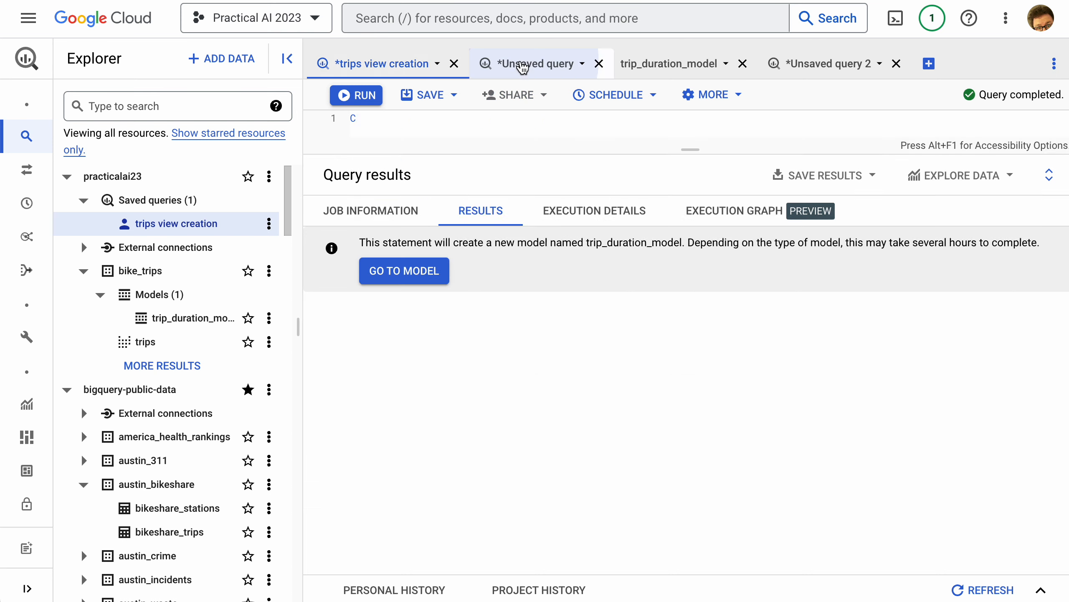
click(537, 194)
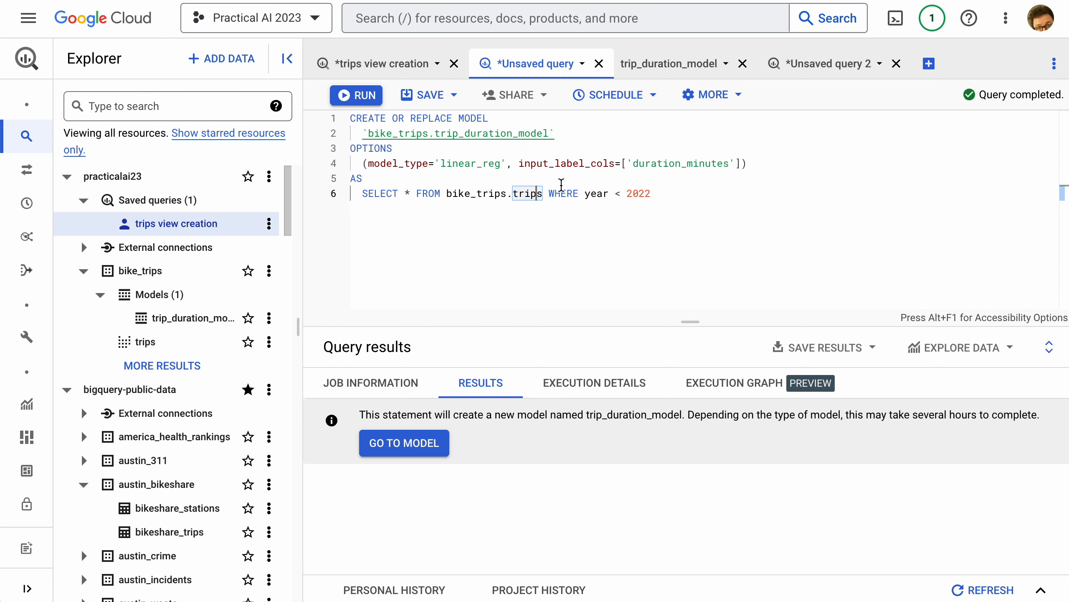
click(561, 183)
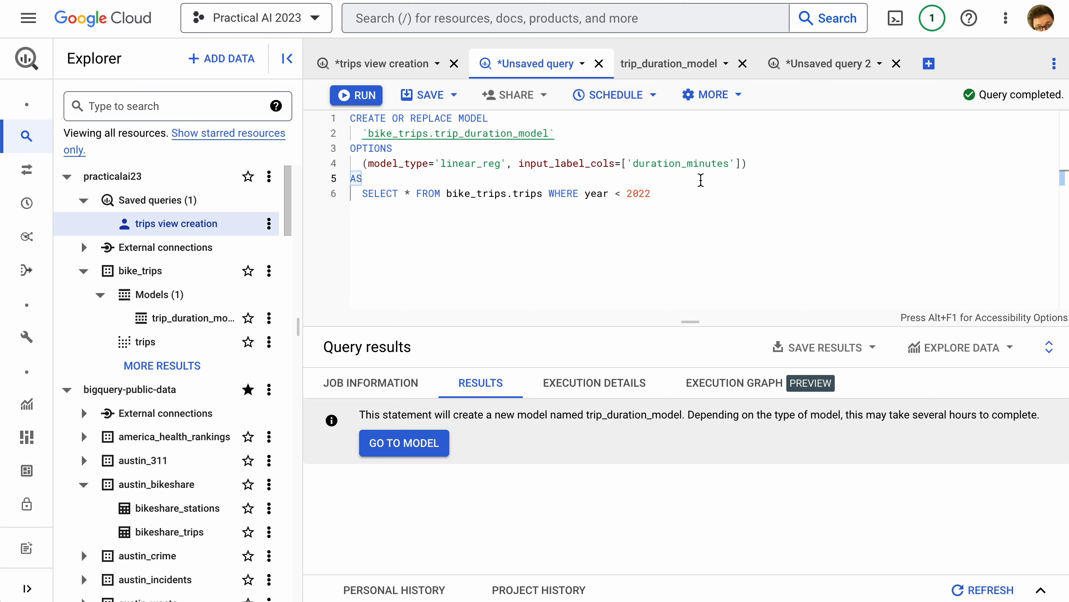
key(ctrl+Return)
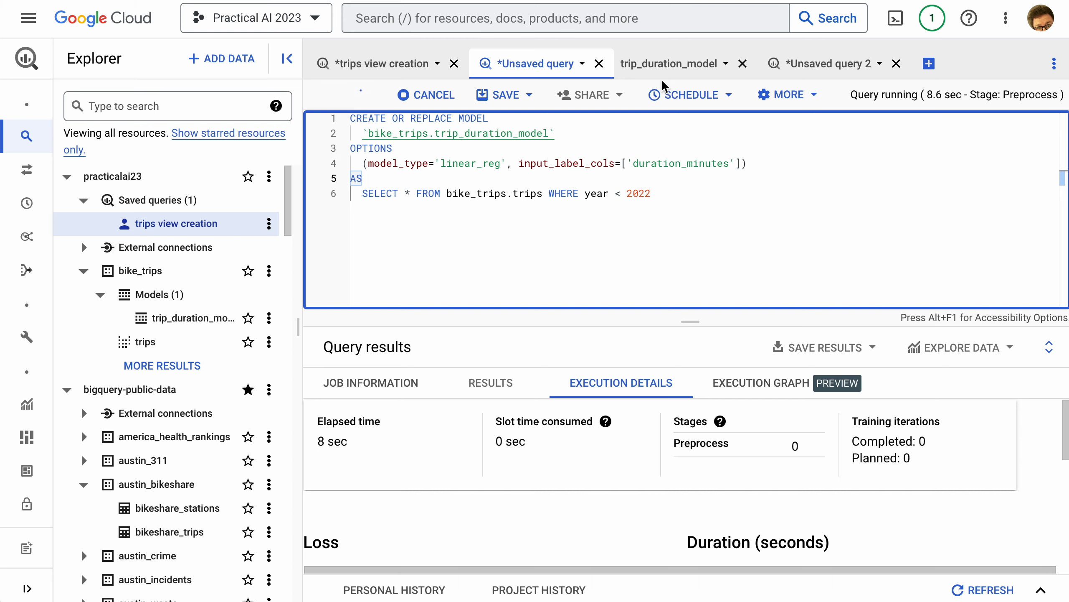
click(709, 68)
click(742, 64)
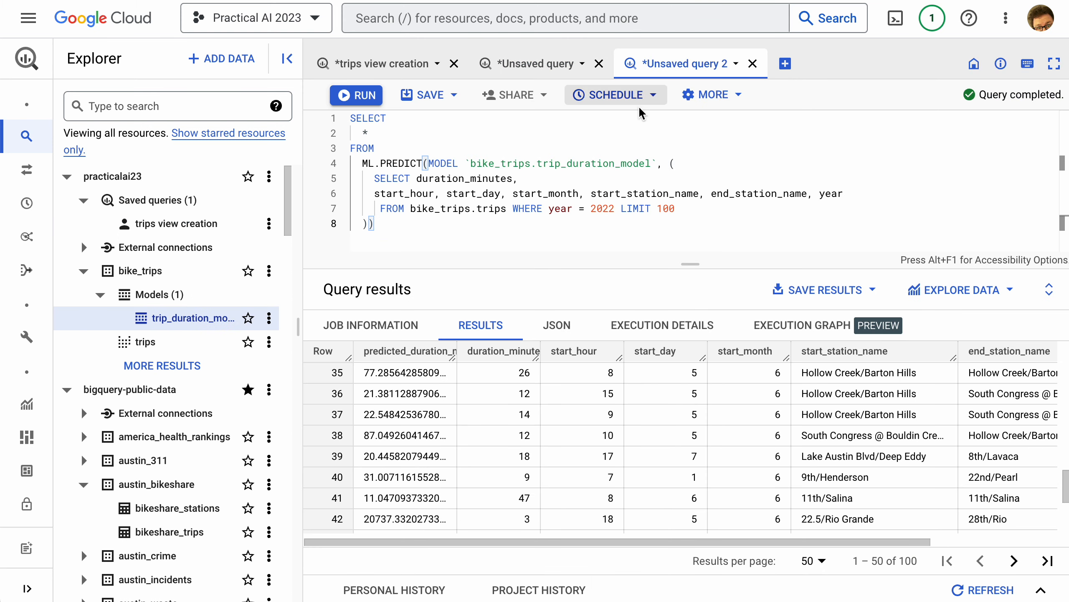
Review the existing prediction results from the first row across to the year column and check the training query's progress
click(630, 162)
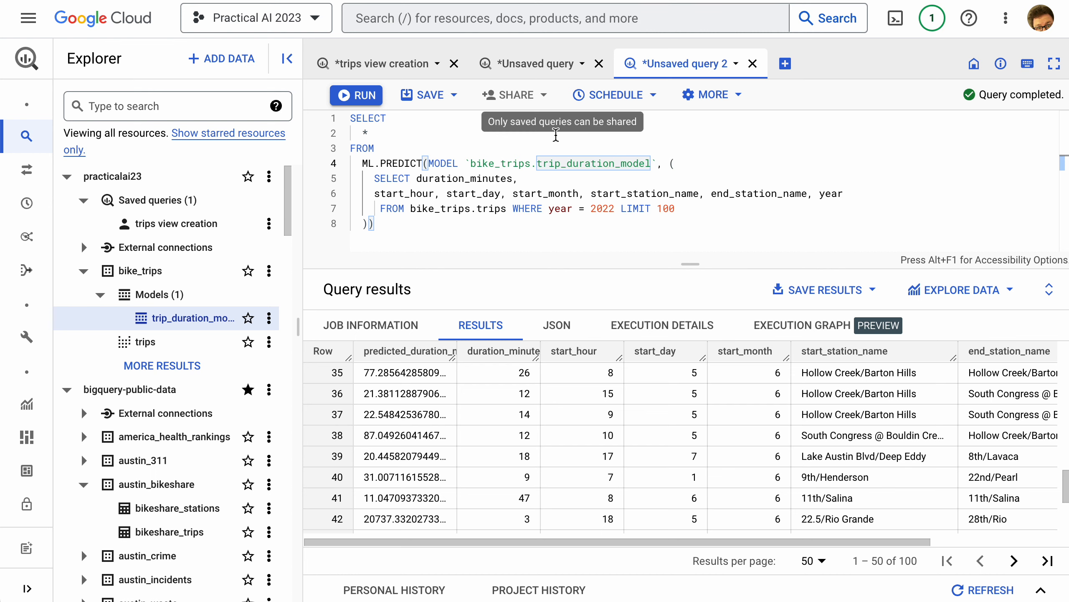
scroll(560, 413, up, 10)
scroll(564, 406, up, 3)
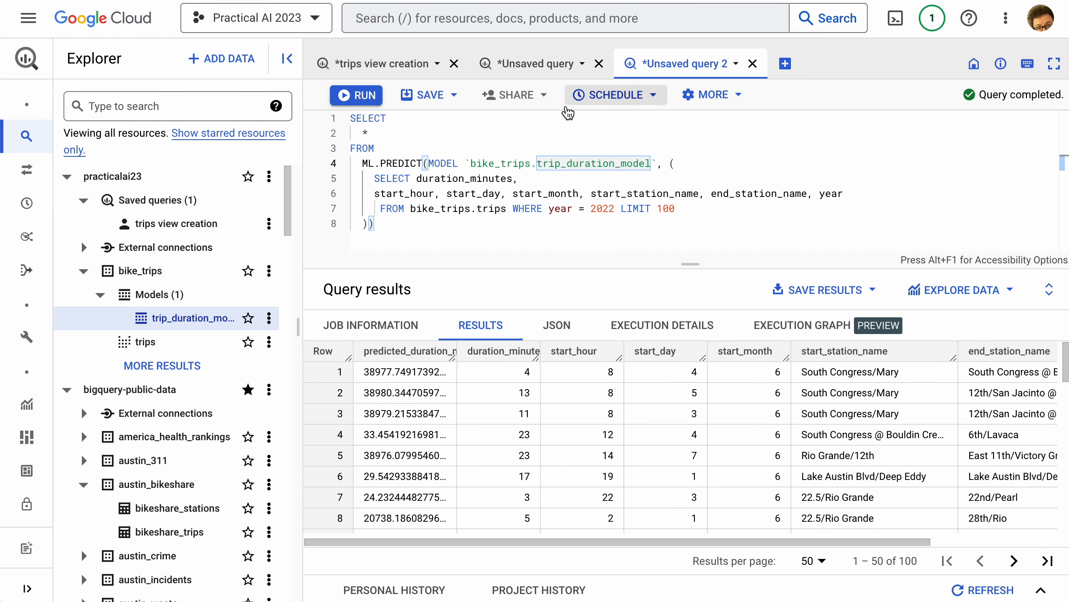
click(560, 64)
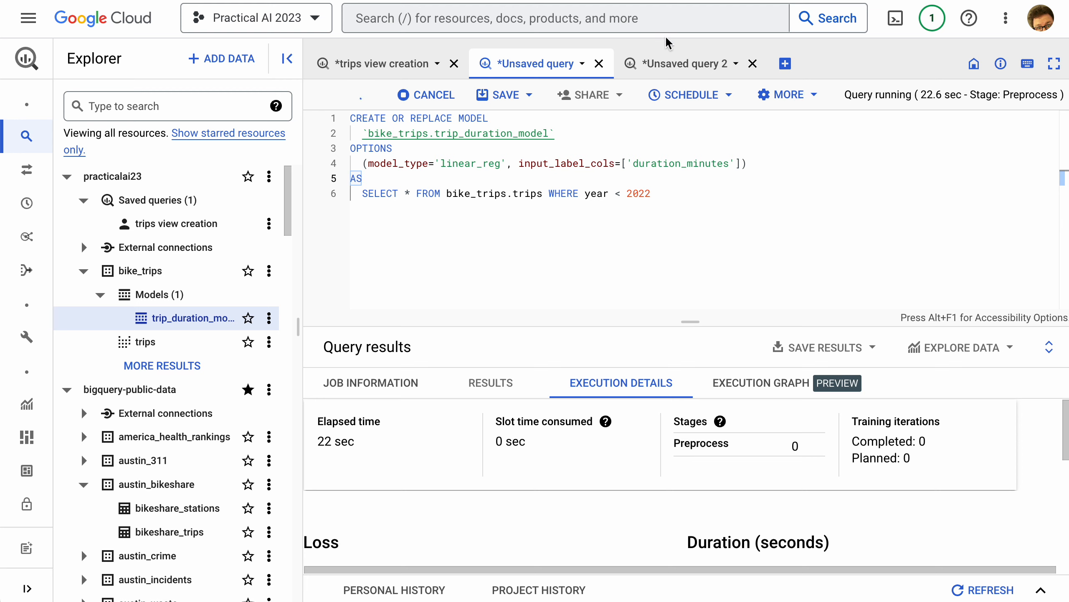
click(669, 63)
scroll(841, 400, right, 4)
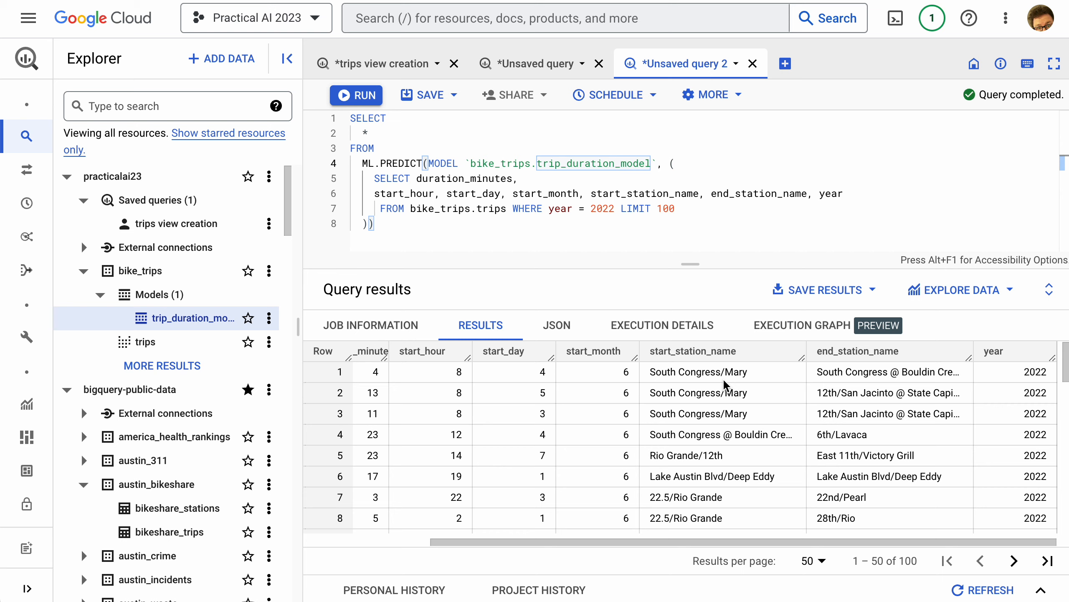
Once training has finished, rerun the ML.PREDICT query for 2022 trips and compare the new predicted durations with duration_minutes
click(542, 69)
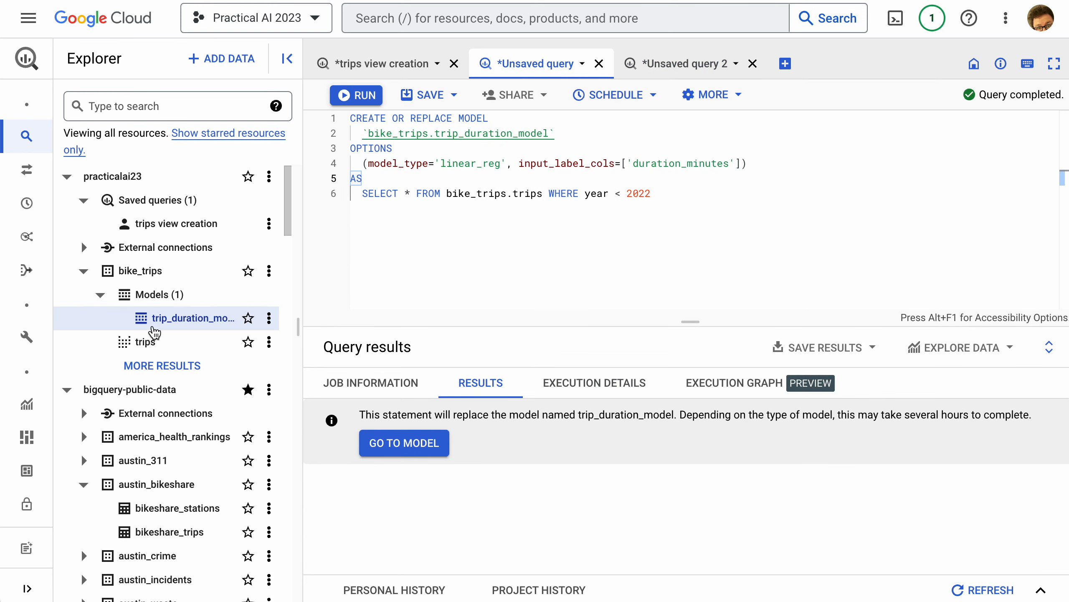
click(675, 64)
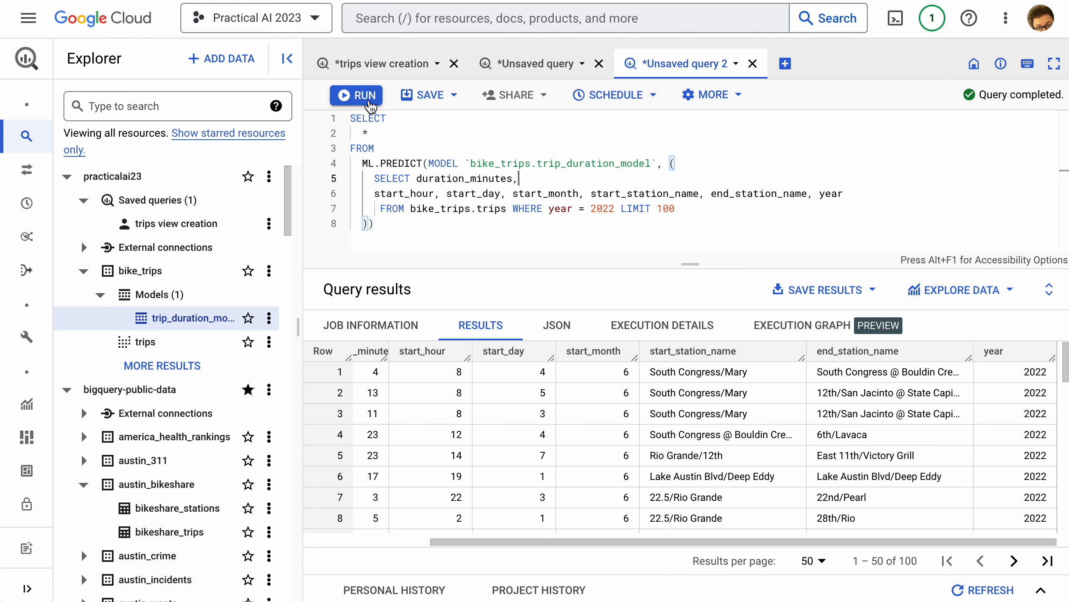
click(353, 94)
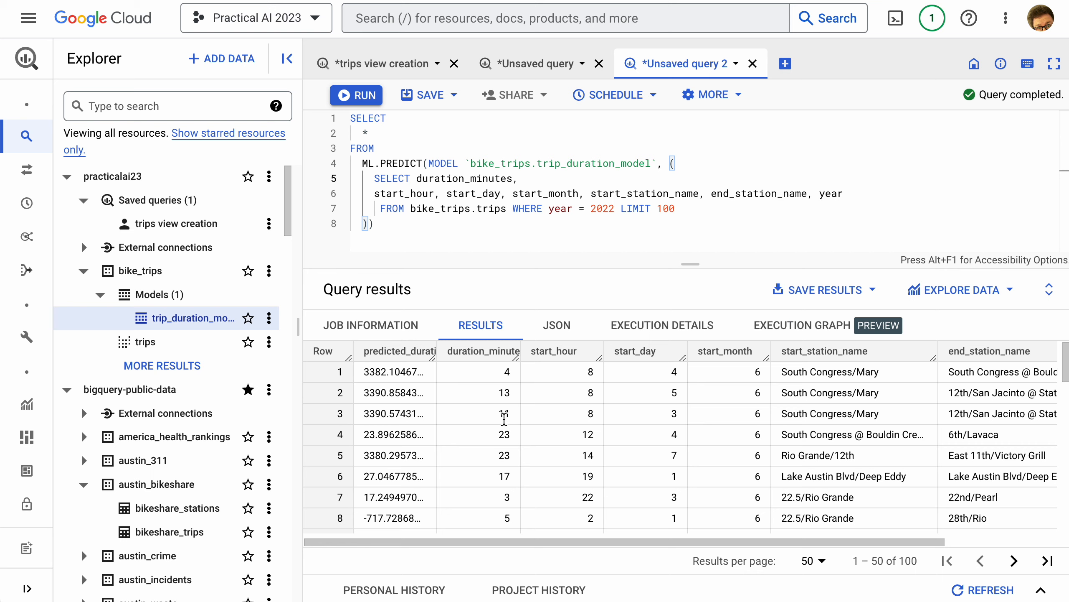
scroll(478, 413, down, 1)
scroll(478, 412, down, 3)
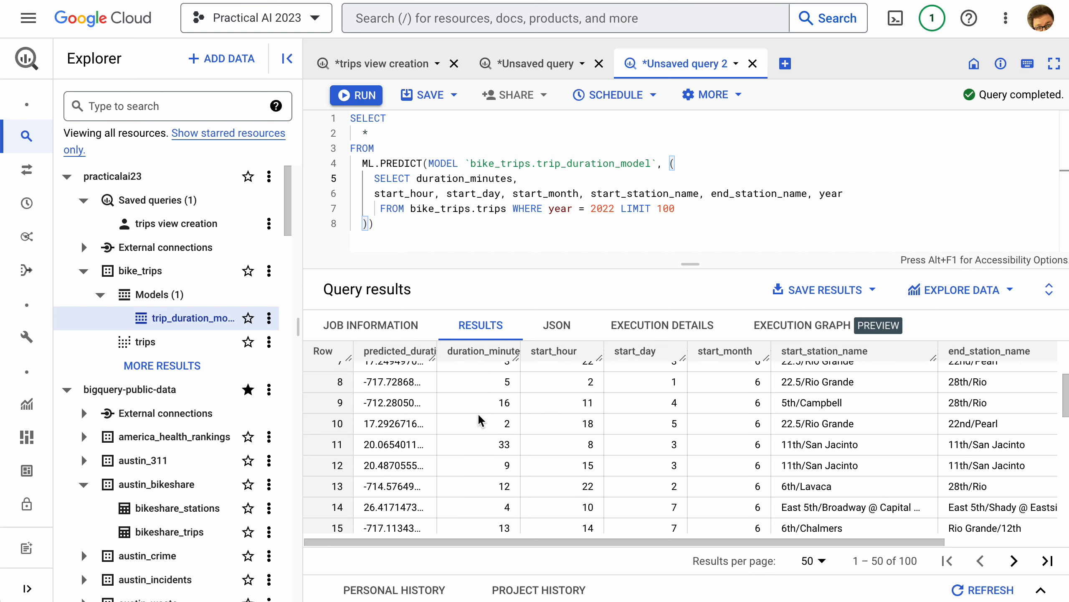
scroll(450, 450, down, 4)
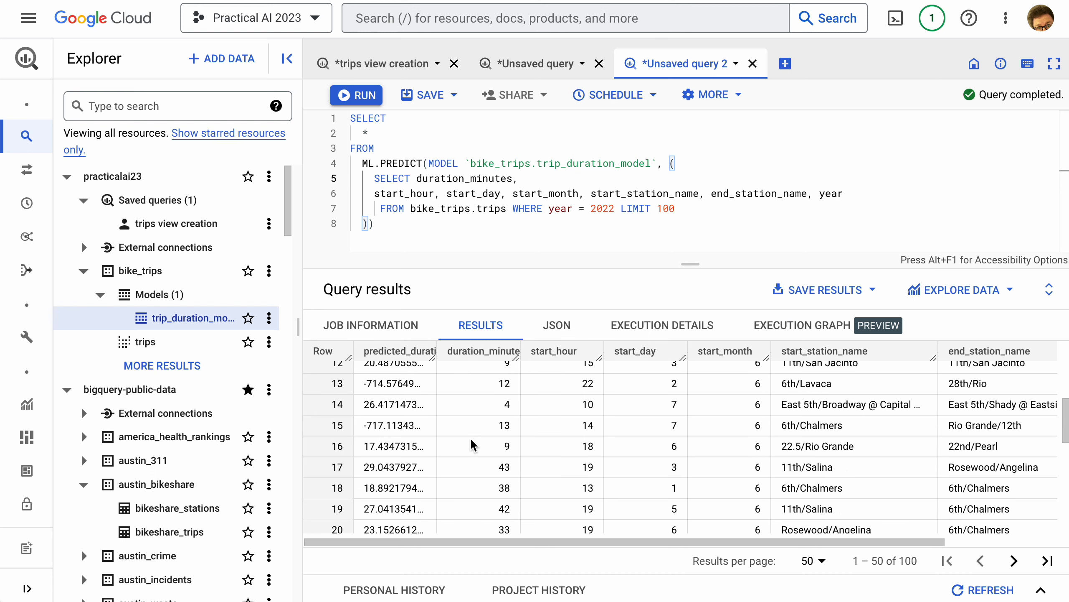
scroll(493, 419, right, 2)
scroll(504, 416, left, 3)
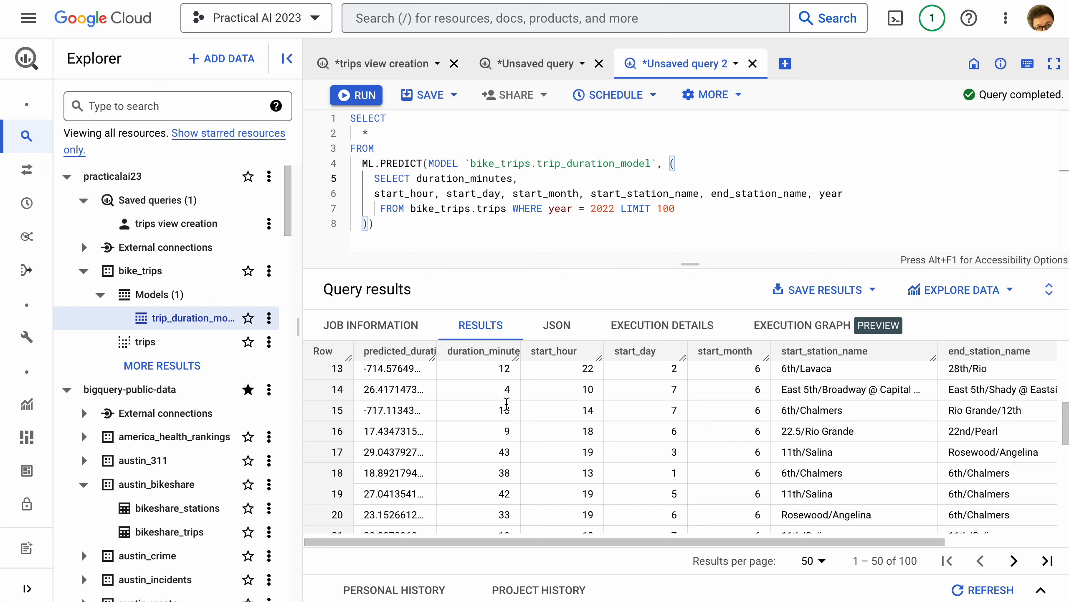
Review the trips view creation query and the model training query, ending on the prediction query and its results
click(384, 70)
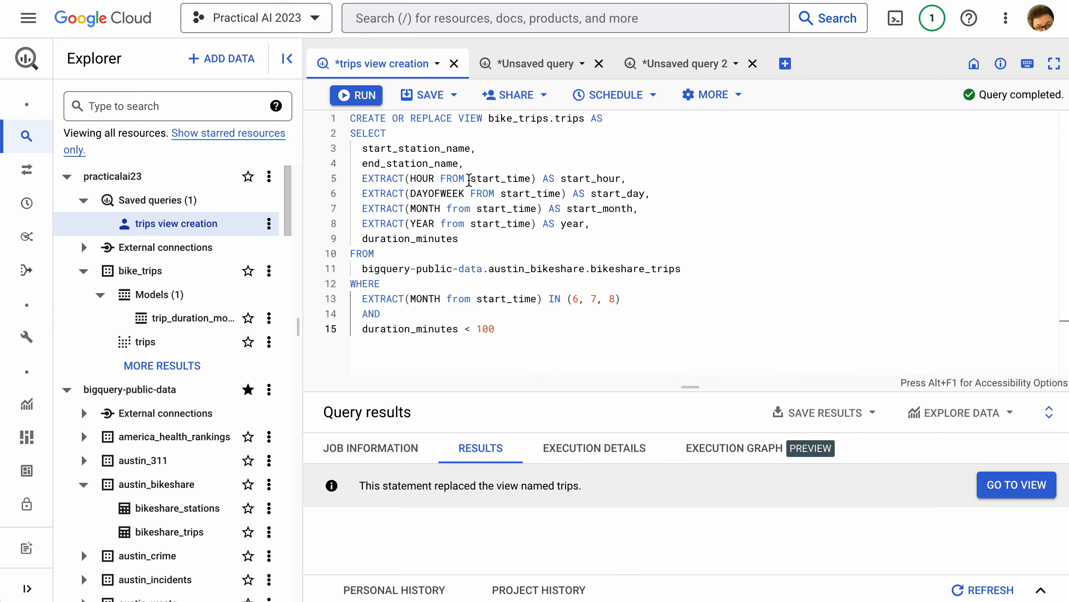
click(555, 64)
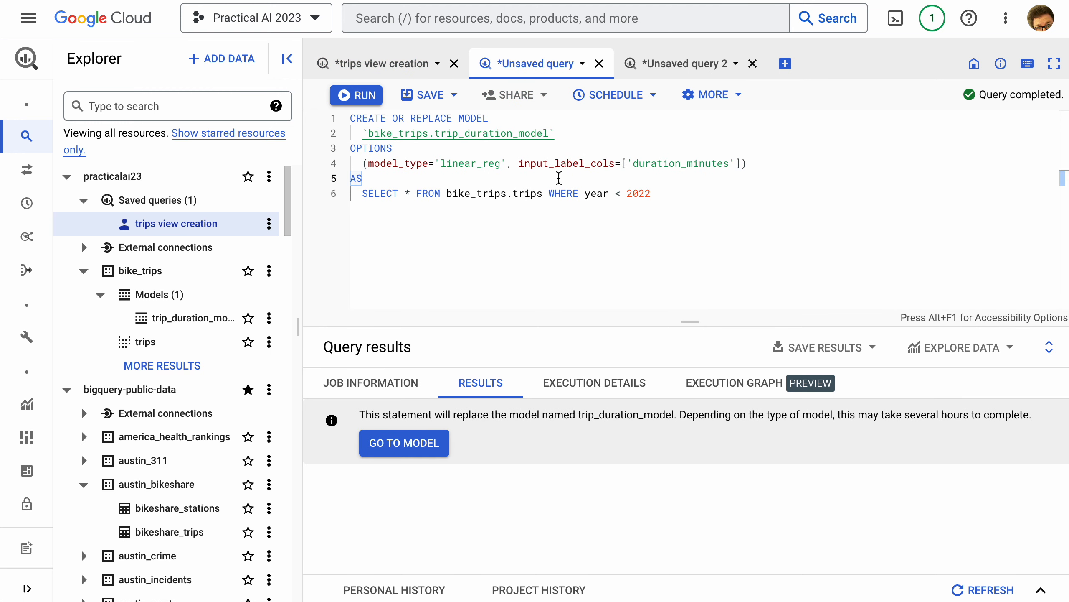
click(697, 67)
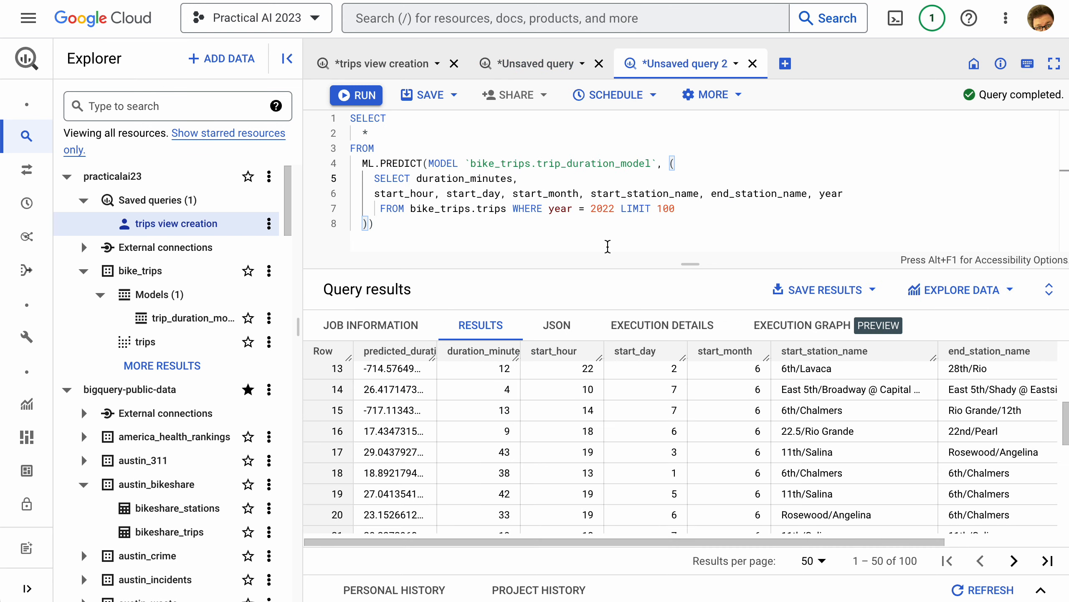